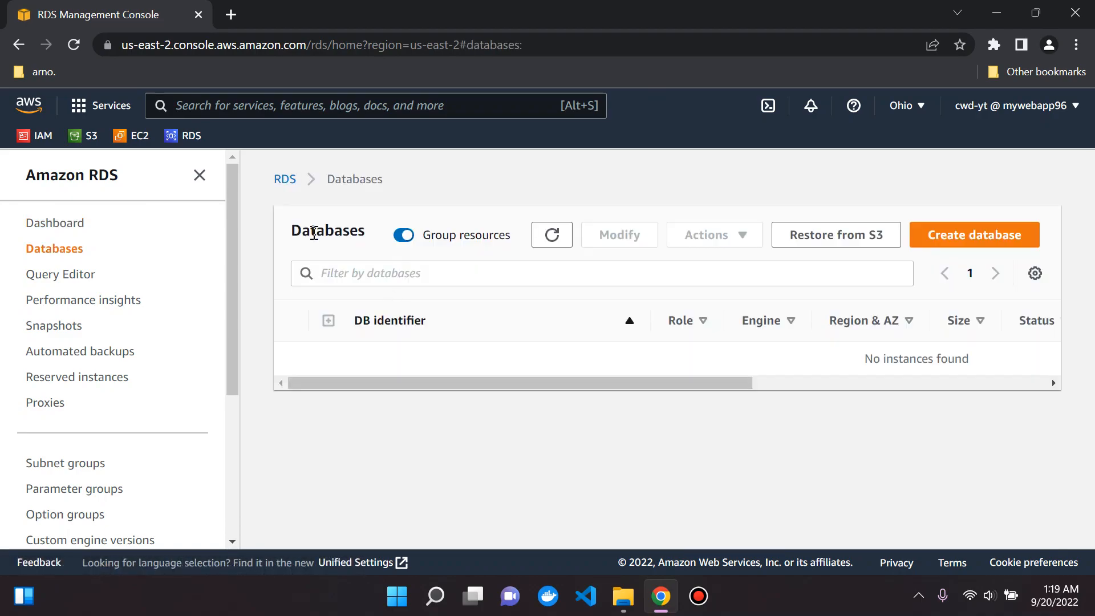
Step: Close the Amazon RDS navigation panel so the empty Ohio Databases list fills the page
{"action": "left_click", "coordinate": [199, 176]}
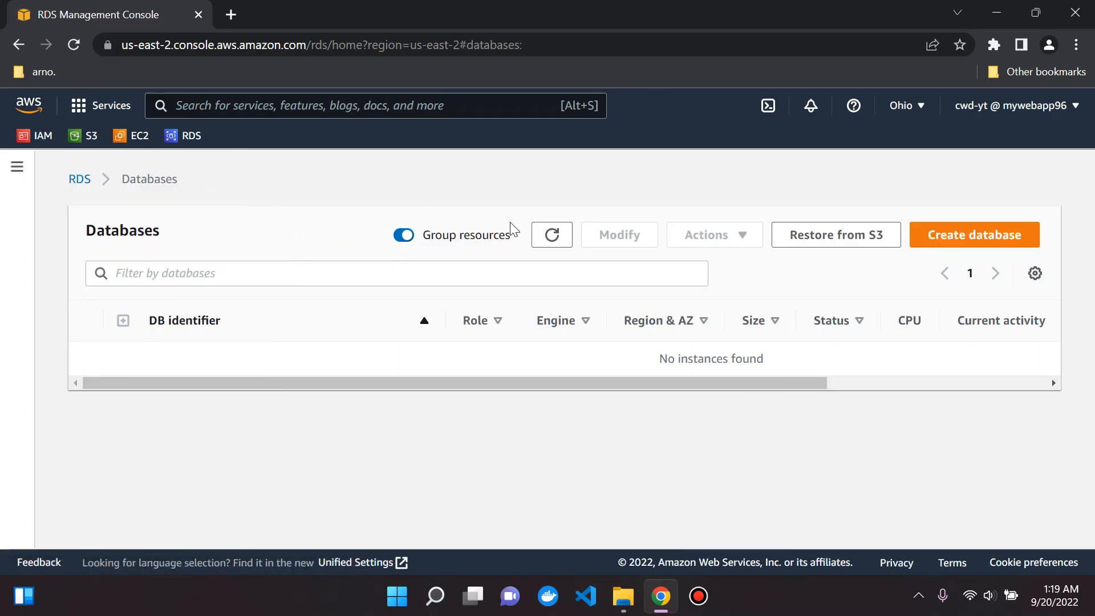
Step: Start a new database, dismiss the feedback banner and scroll down to Engine options
{"action": "left_click", "coordinate": [969, 245]}
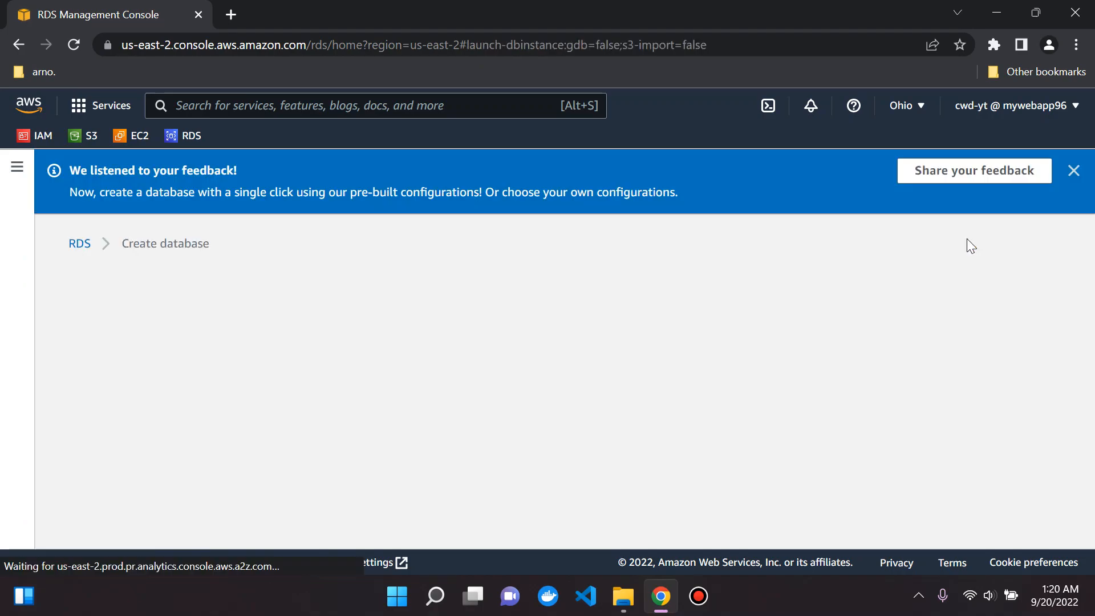
{"action": "left_click", "coordinate": [1074, 172]}
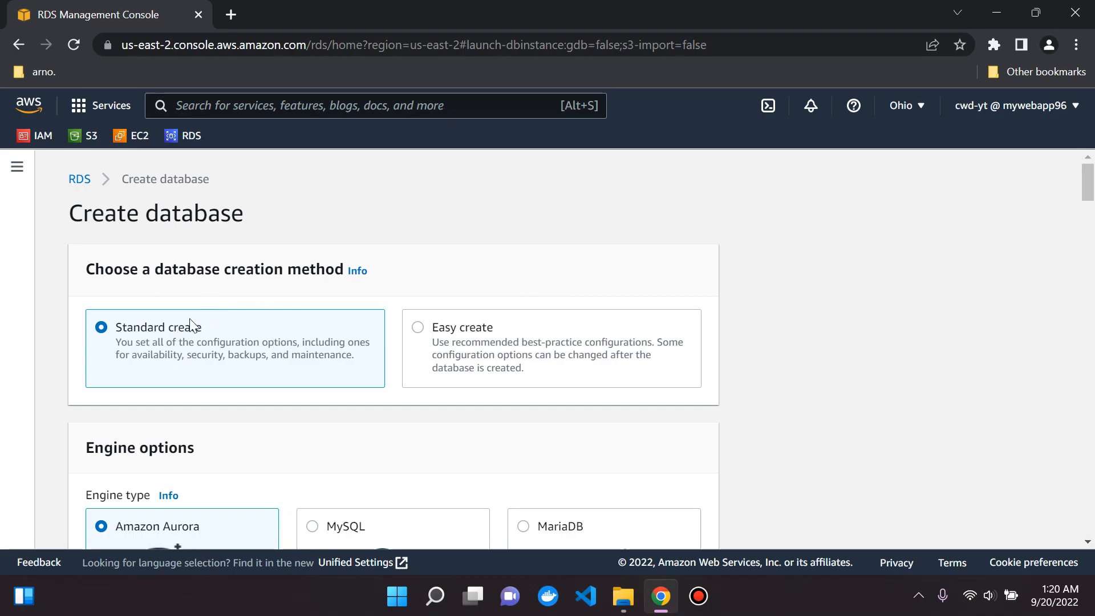
{"action": "scroll", "coordinate": [285, 343], "scroll_direction": "down", "scroll_amount": 3}
{"action": "scroll", "coordinate": [286, 343], "scroll_direction": "down", "scroll_amount": 2}
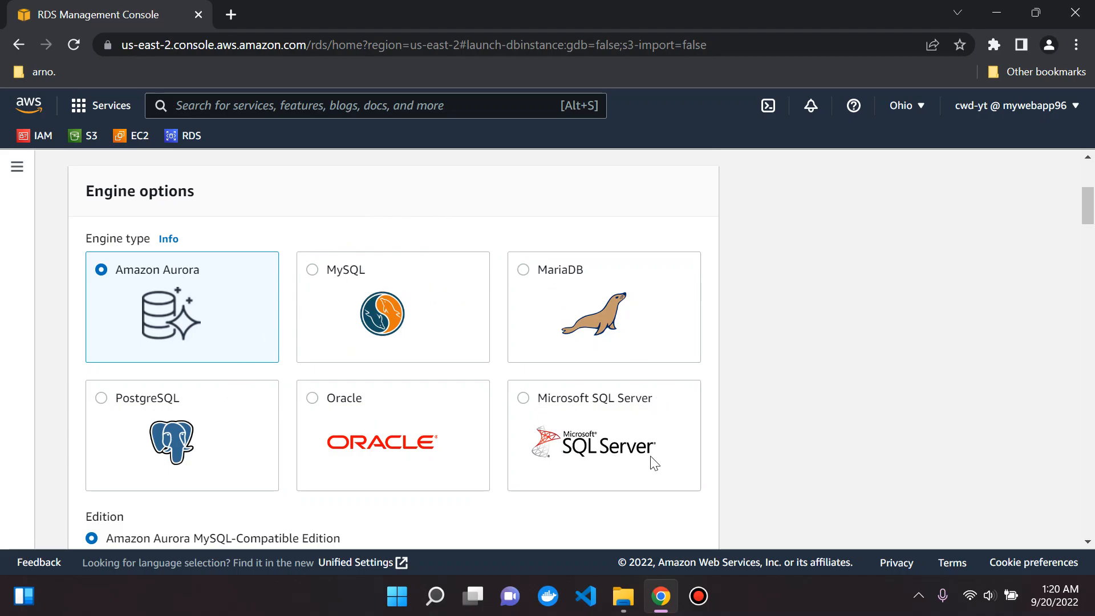
Step: Choose the PostgreSQL engine and set its version to PostgreSQL 13.4-R1
{"action": "left_click", "coordinate": [102, 398]}
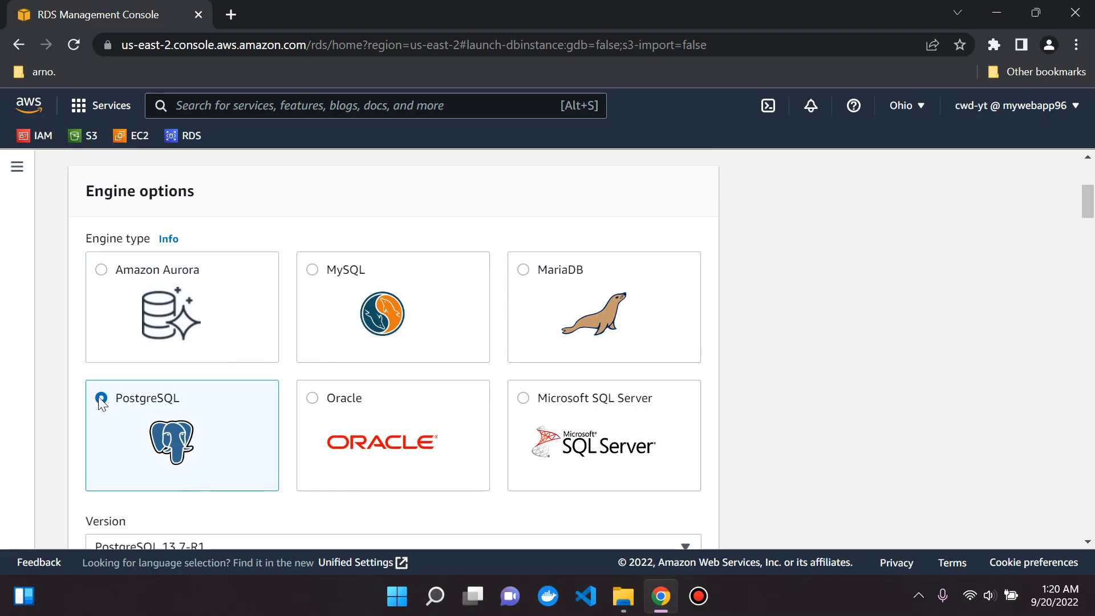
{"action": "scroll", "coordinate": [128, 428], "scroll_direction": "down", "scroll_amount": 3}
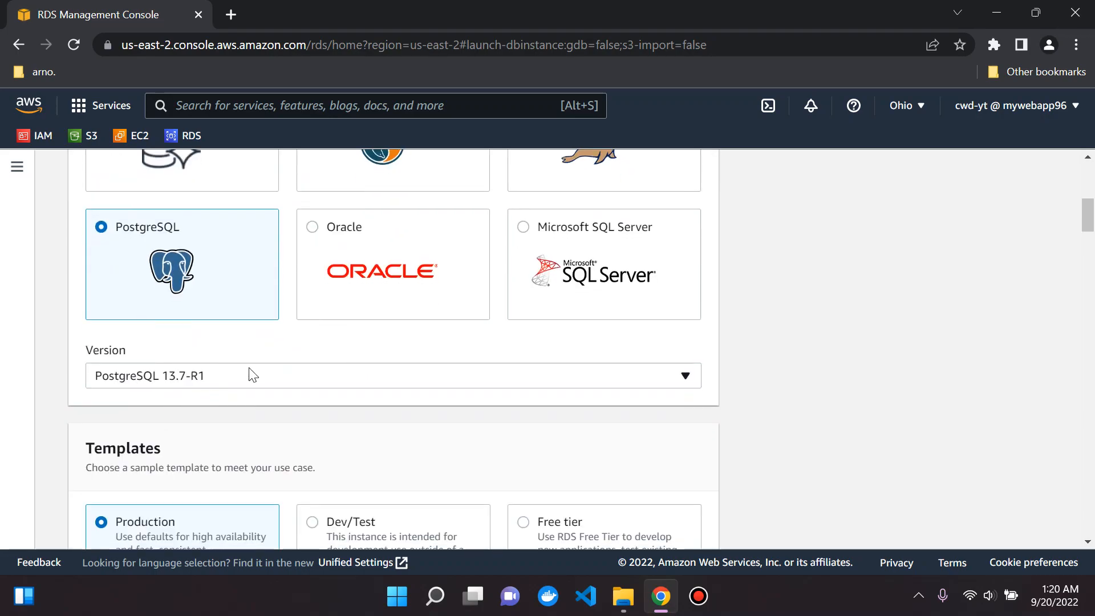
{"action": "left_click", "coordinate": [235, 378]}
{"action": "scroll", "coordinate": [238, 360], "scroll_direction": "up", "scroll_amount": 3}
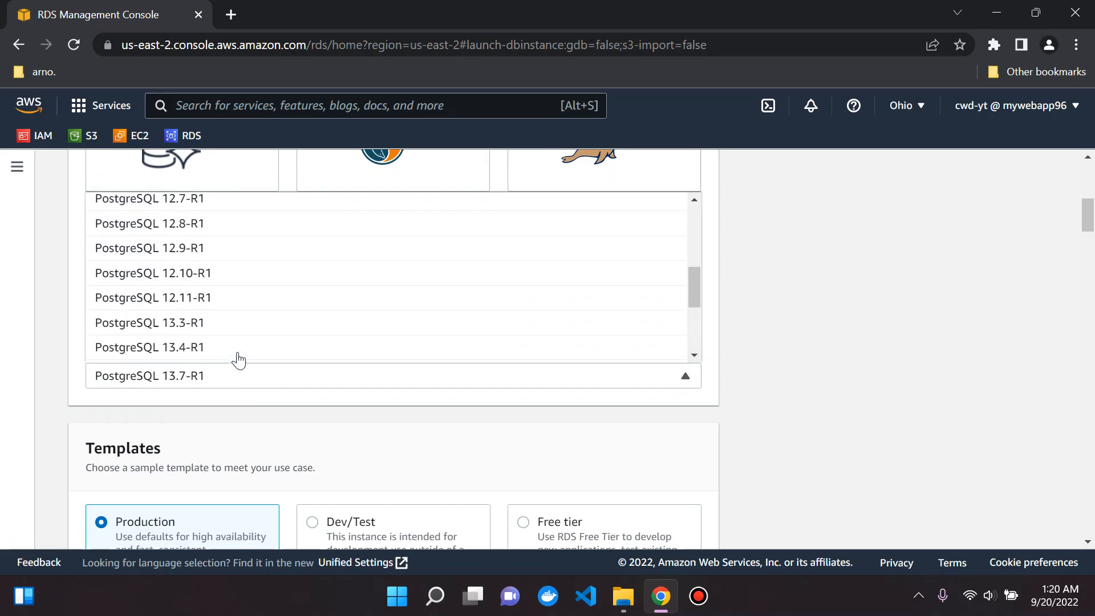
{"action": "scroll", "coordinate": [239, 360], "scroll_direction": "down", "scroll_amount": 2}
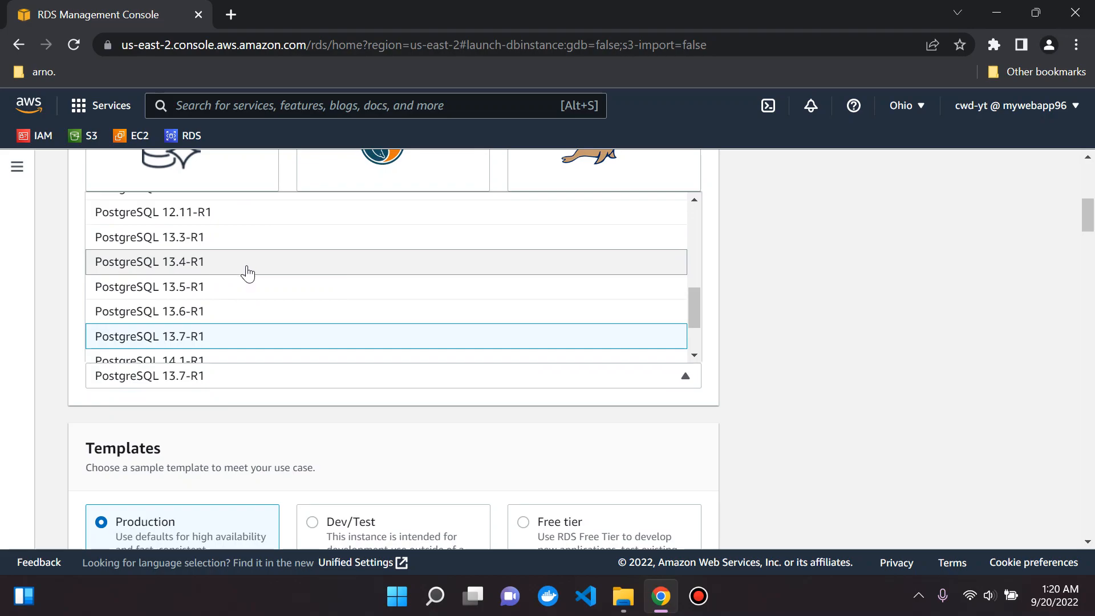
{"action": "left_click", "coordinate": [247, 273]}
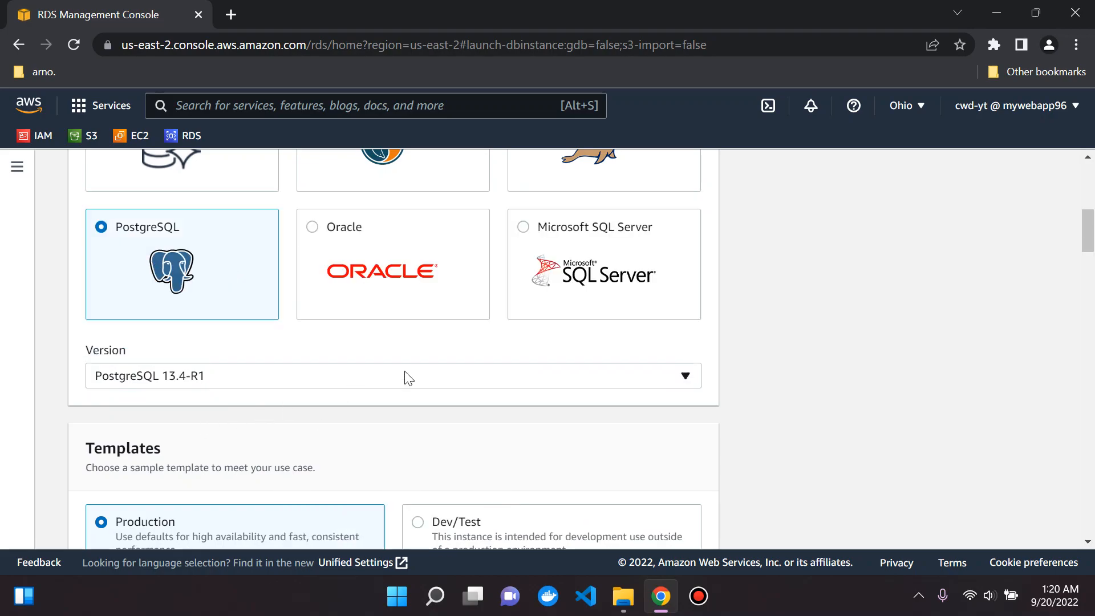
{"action": "scroll", "coordinate": [408, 374], "scroll_direction": "down", "scroll_amount": 3}
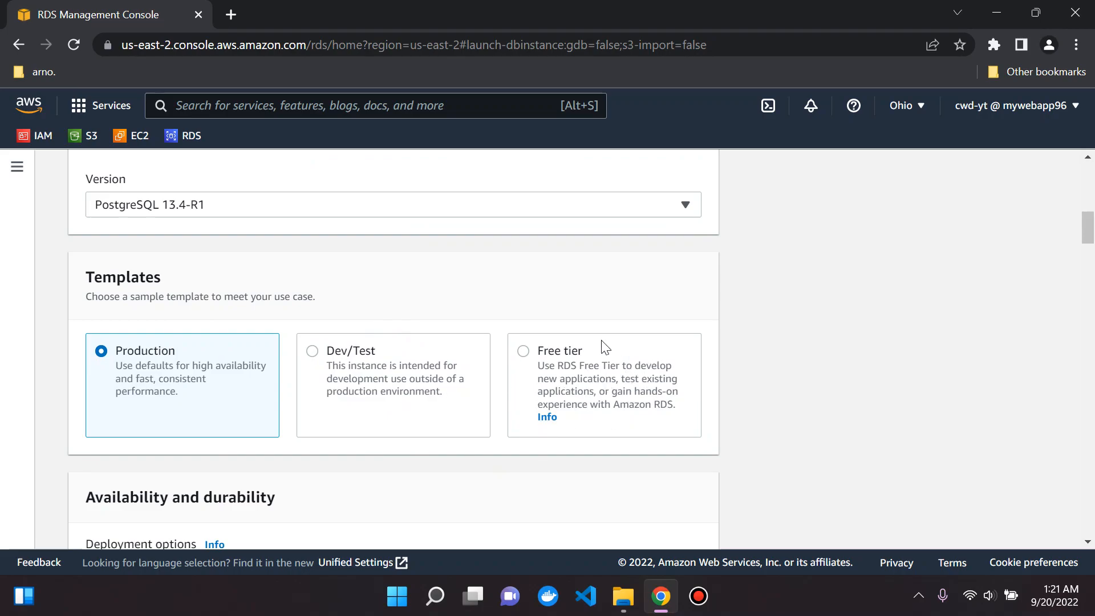
Step: Select the Free tier template, giving a single DB instance named database-1
{"action": "left_click", "coordinate": [523, 352]}
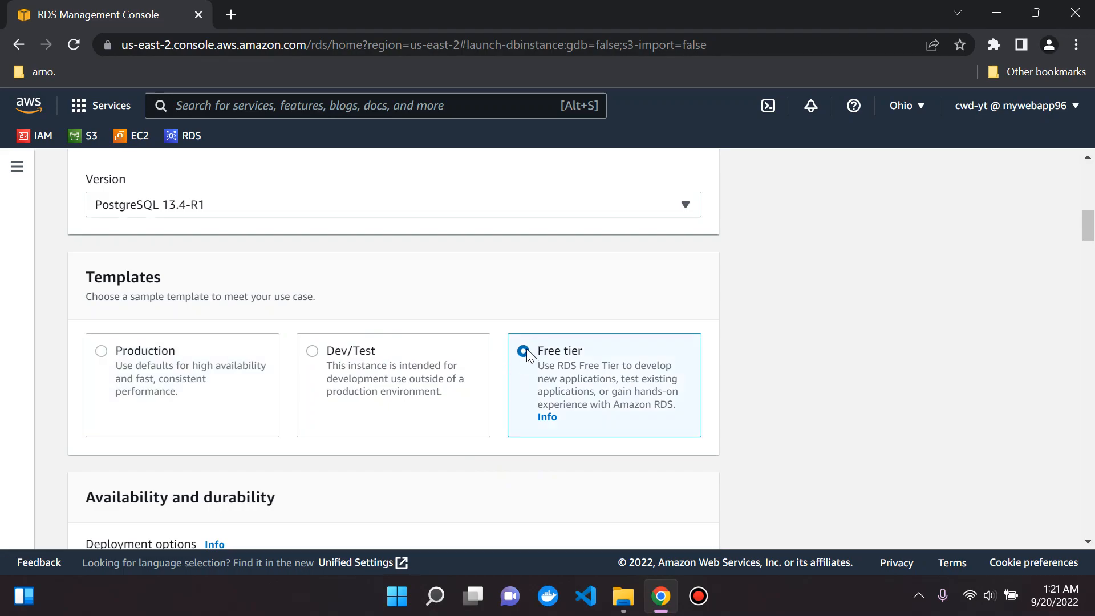
{"action": "scroll", "coordinate": [335, 318], "scroll_direction": "down", "scroll_amount": 5}
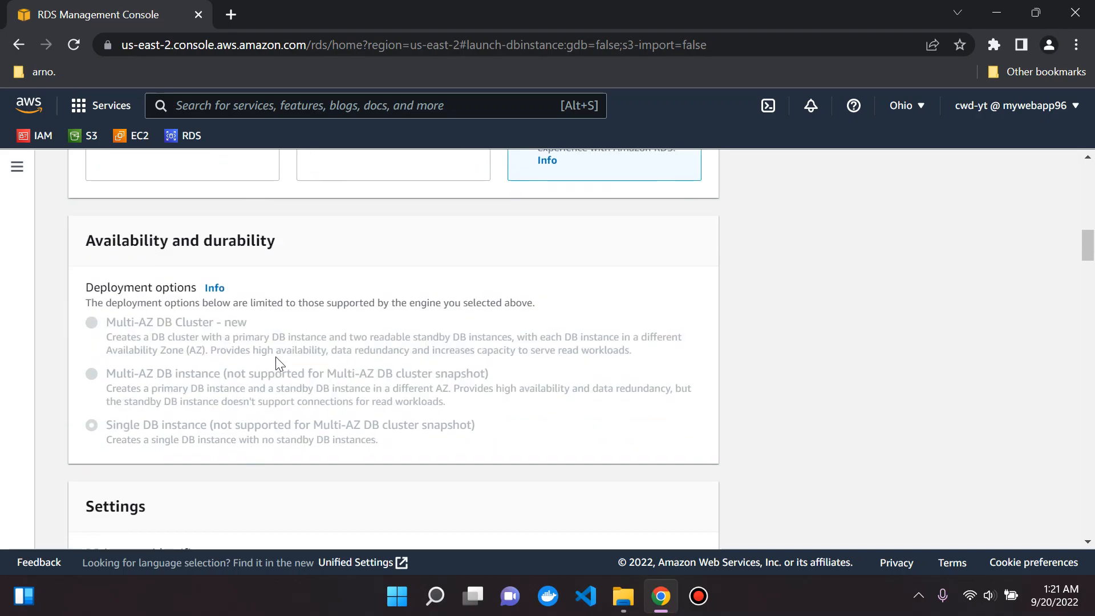
{"action": "scroll", "coordinate": [280, 367], "scroll_direction": "up", "scroll_amount": 3}
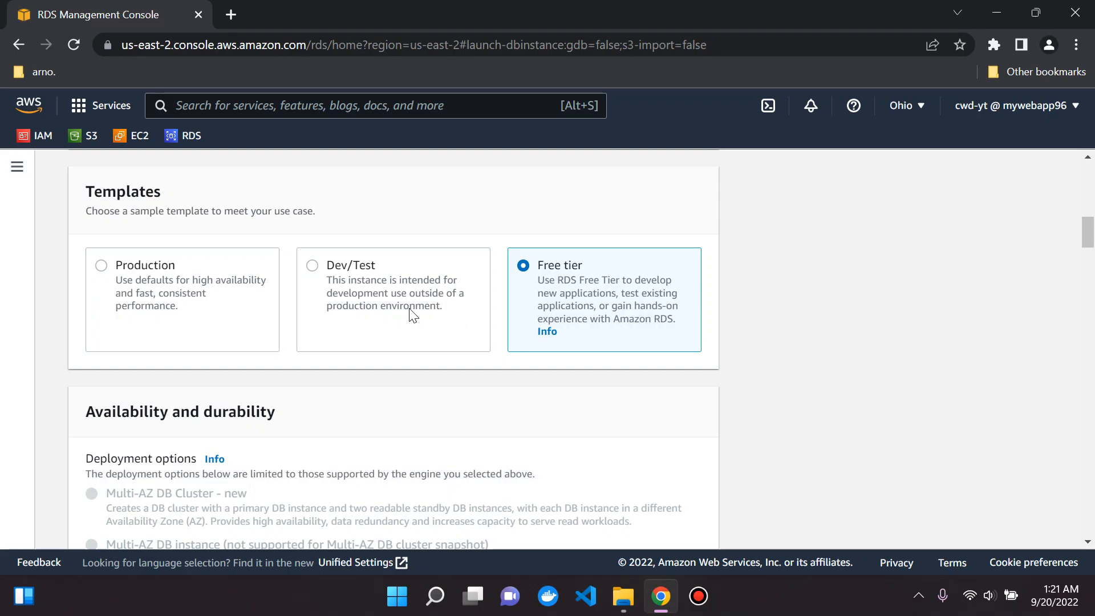
{"action": "scroll", "coordinate": [409, 315], "scroll_direction": "down", "scroll_amount": 8}
{"action": "scroll", "coordinate": [357, 313], "scroll_direction": "down", "scroll_amount": 1}
{"action": "scroll", "coordinate": [347, 269], "scroll_direction": "up", "scroll_amount": 1}
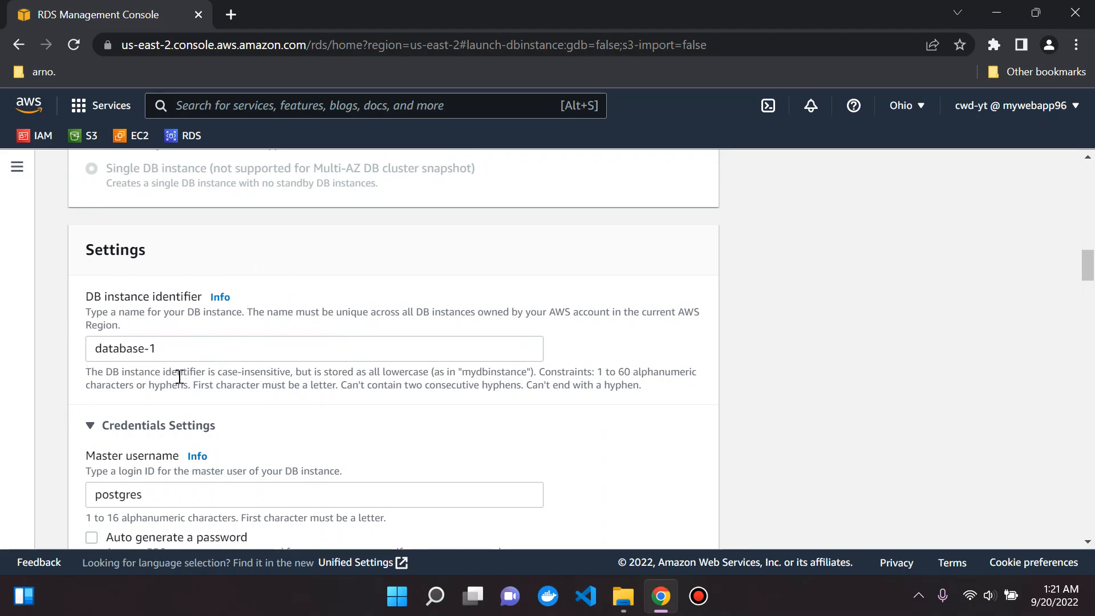
Step: Leave the DB instance identifier as database-1 and the master username as postgres
{"action": "triple_click", "coordinate": [110, 346]}
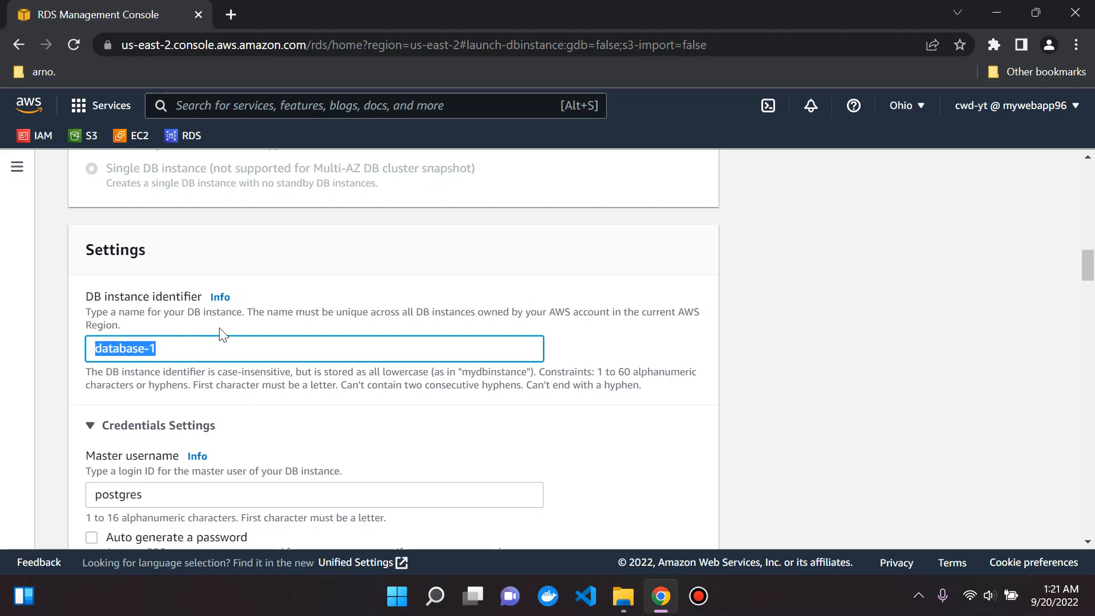
{"action": "left_click", "coordinate": [181, 350]}
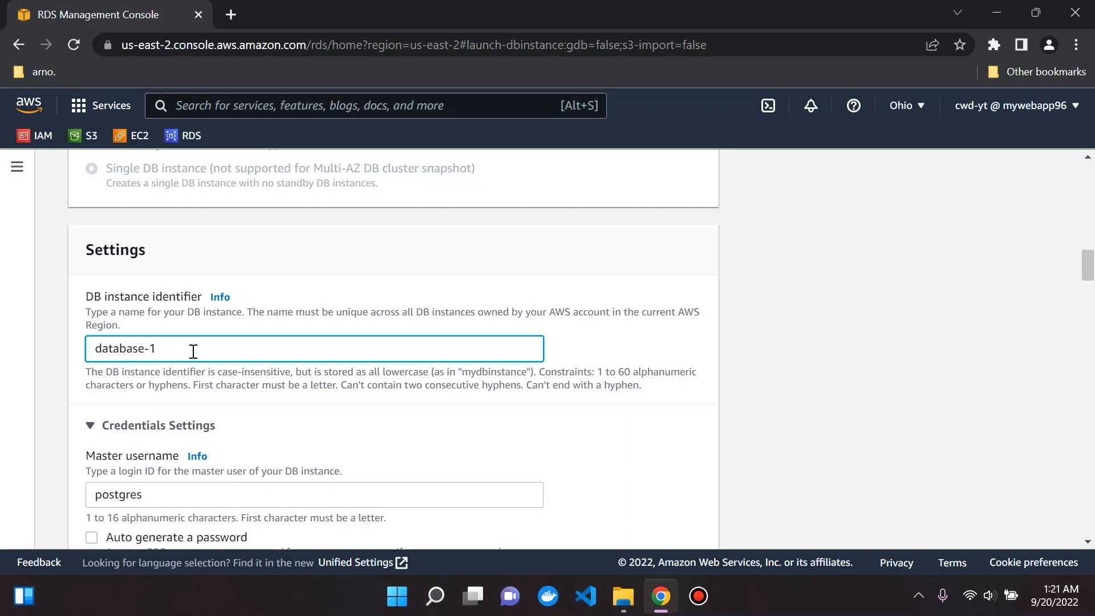
{"action": "scroll", "coordinate": [193, 351], "scroll_direction": "down", "scroll_amount": 3}
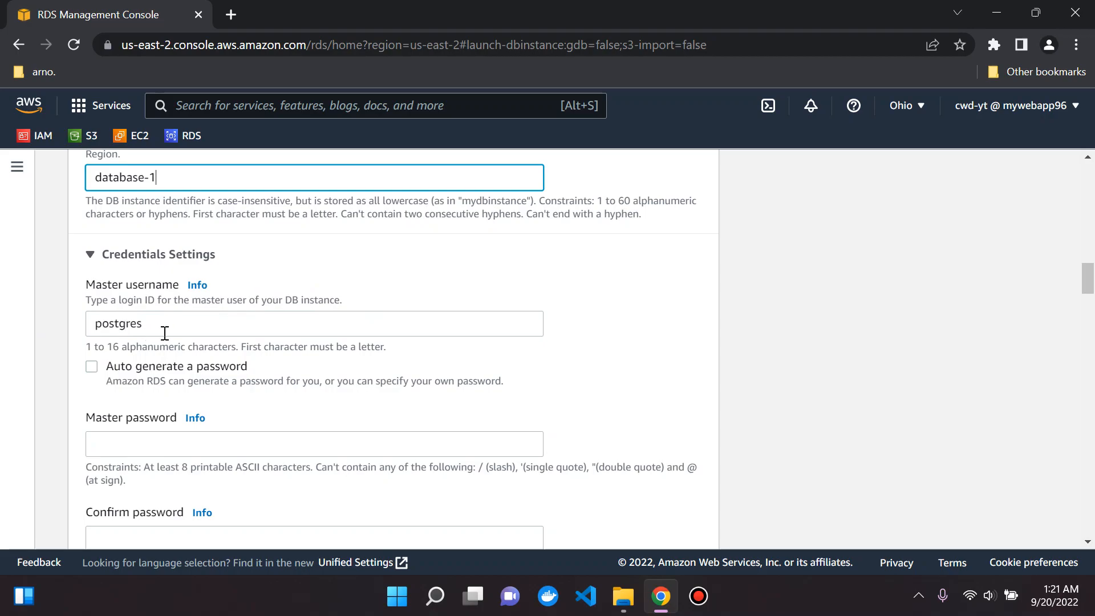
{"action": "left_click", "coordinate": [88, 327]}
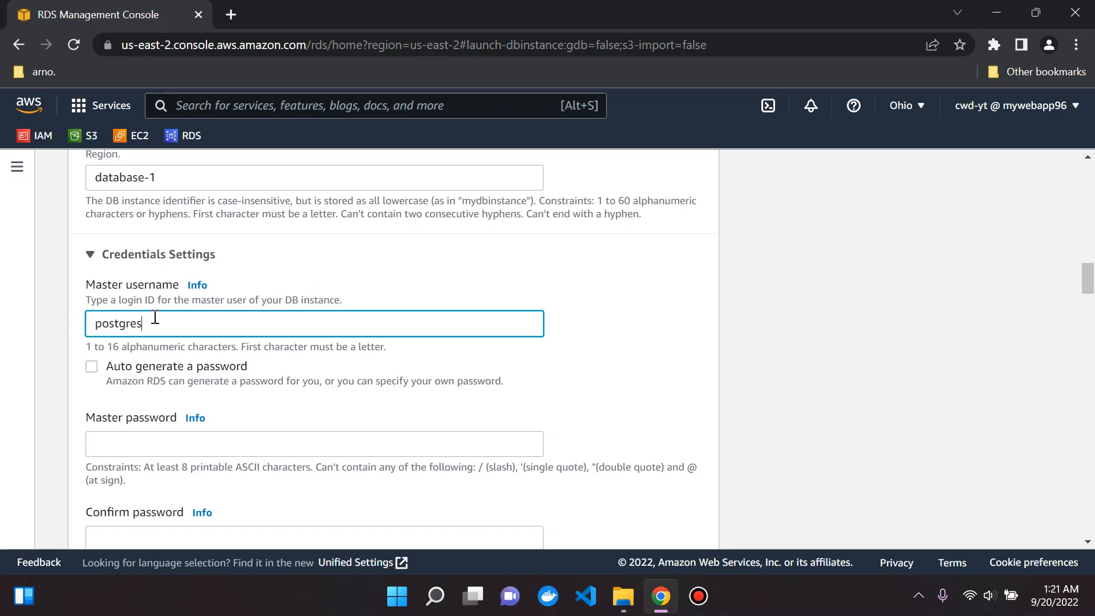
{"action": "left_click_drag", "start_coordinate": [162, 323], "coordinate": [67, 323]}
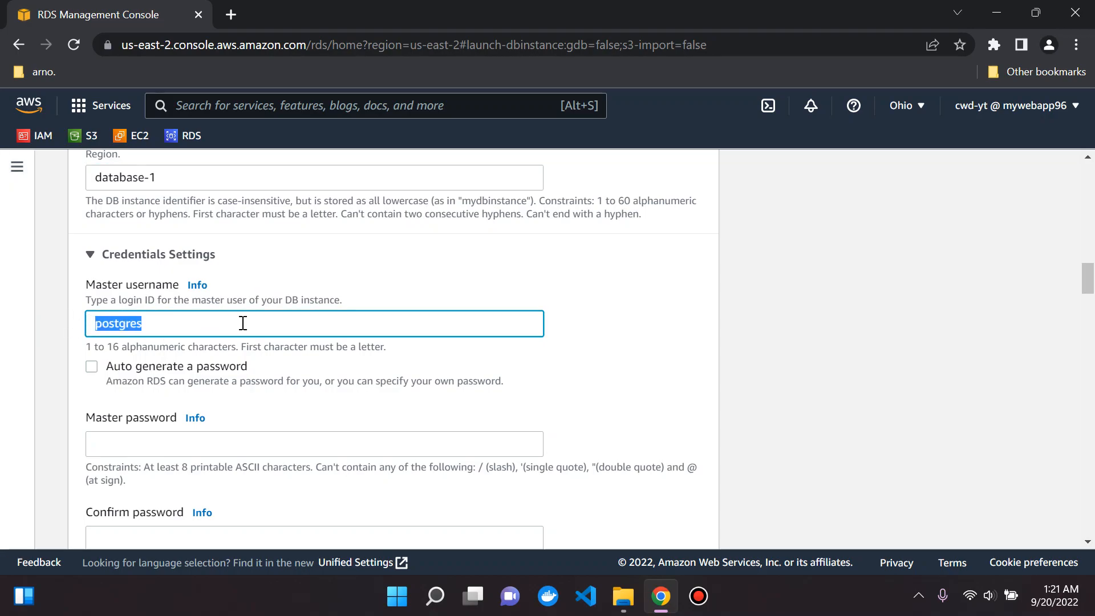
{"action": "left_click", "coordinate": [586, 342]}
{"action": "left_click_drag", "start_coordinate": [182, 317], "coordinate": [94, 324]}
{"action": "left_click", "coordinate": [634, 341]}
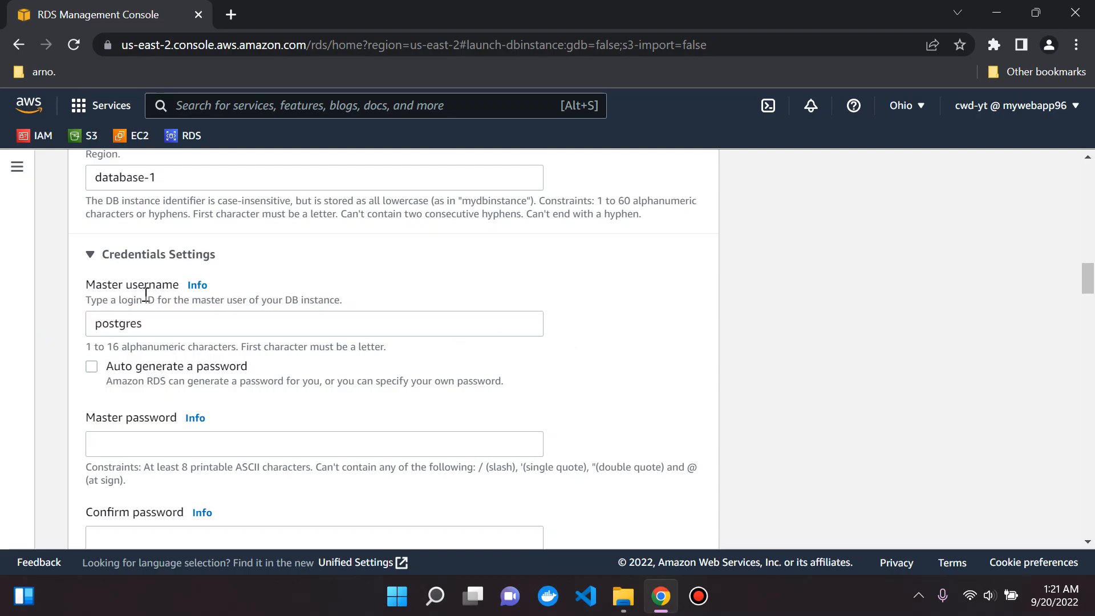
{"action": "scroll", "coordinate": [146, 294], "scroll_direction": "down", "scroll_amount": 1}
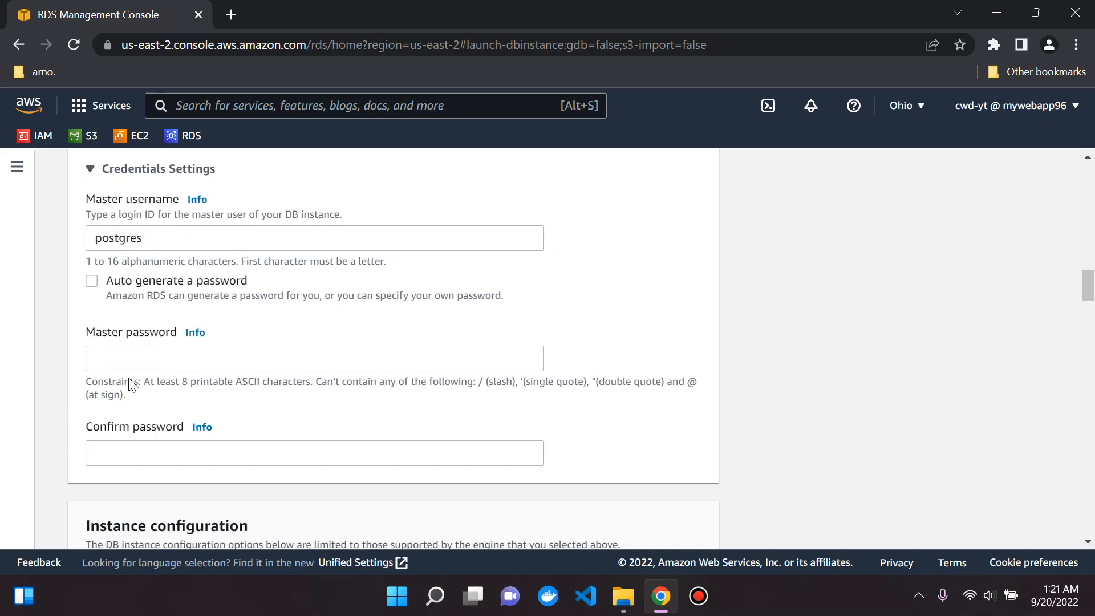
Step: Enter the master password and retype it in Confirm password
{"action": "left_click", "coordinate": [192, 370]}
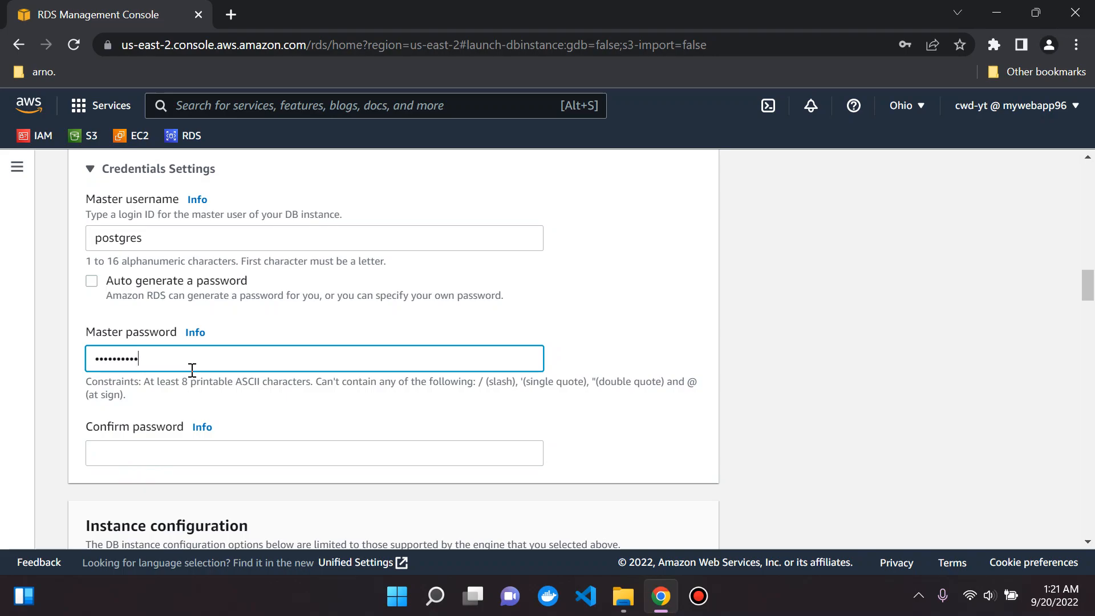
{"action": "key", "text": "Tab"}
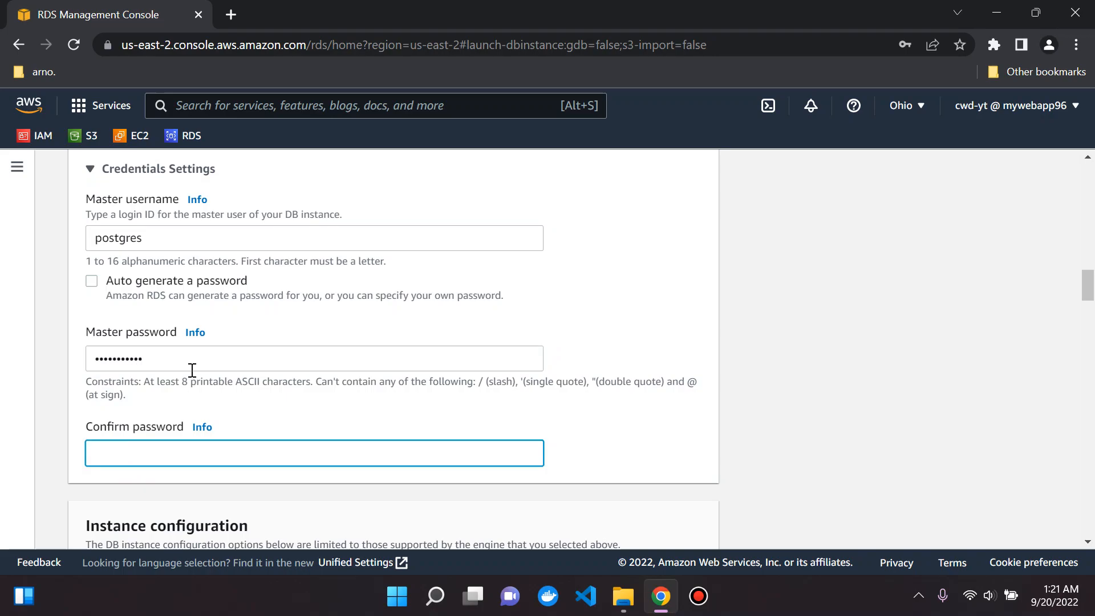
{"action": "type", "text": "••••••"}
{"action": "left_click", "coordinate": [142, 239]}
{"action": "left_click", "coordinate": [150, 237]}
{"action": "left_click", "coordinate": [194, 358]}
{"action": "left_click", "coordinate": [743, 346]}
{"action": "scroll", "coordinate": [418, 329], "scroll_direction": "down", "scroll_amount": 6}
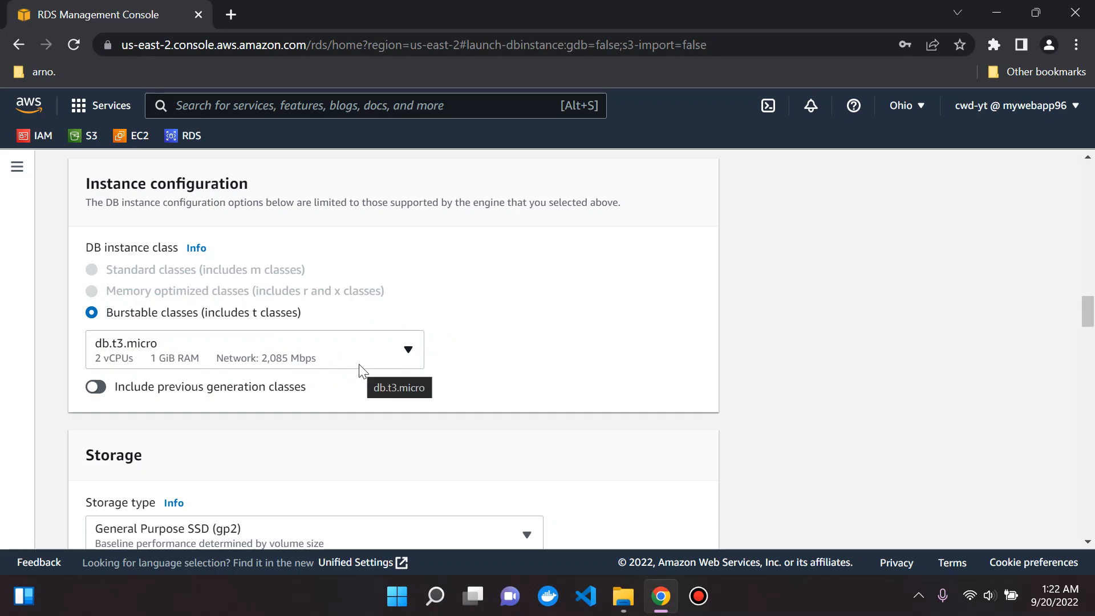
{"action": "left_click", "coordinate": [419, 361]}
{"action": "scroll", "coordinate": [351, 289], "scroll_direction": "down", "scroll_amount": 3}
{"action": "scroll", "coordinate": [340, 272], "scroll_direction": "down", "scroll_amount": 2}
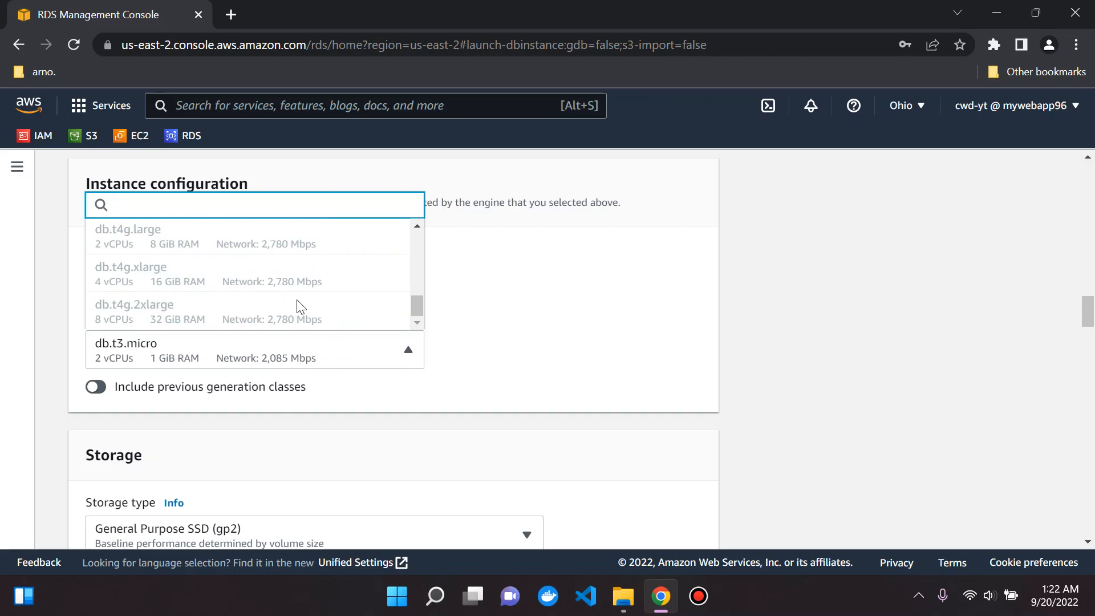
{"action": "scroll", "coordinate": [212, 313], "scroll_direction": "up", "scroll_amount": 2}
{"action": "scroll", "coordinate": [212, 312], "scroll_direction": "down", "scroll_amount": 2}
{"action": "scroll", "coordinate": [306, 268], "scroll_direction": "up", "scroll_amount": 6}
{"action": "scroll", "coordinate": [306, 281], "scroll_direction": "down", "scroll_amount": 6}
{"action": "left_click", "coordinate": [514, 321]}
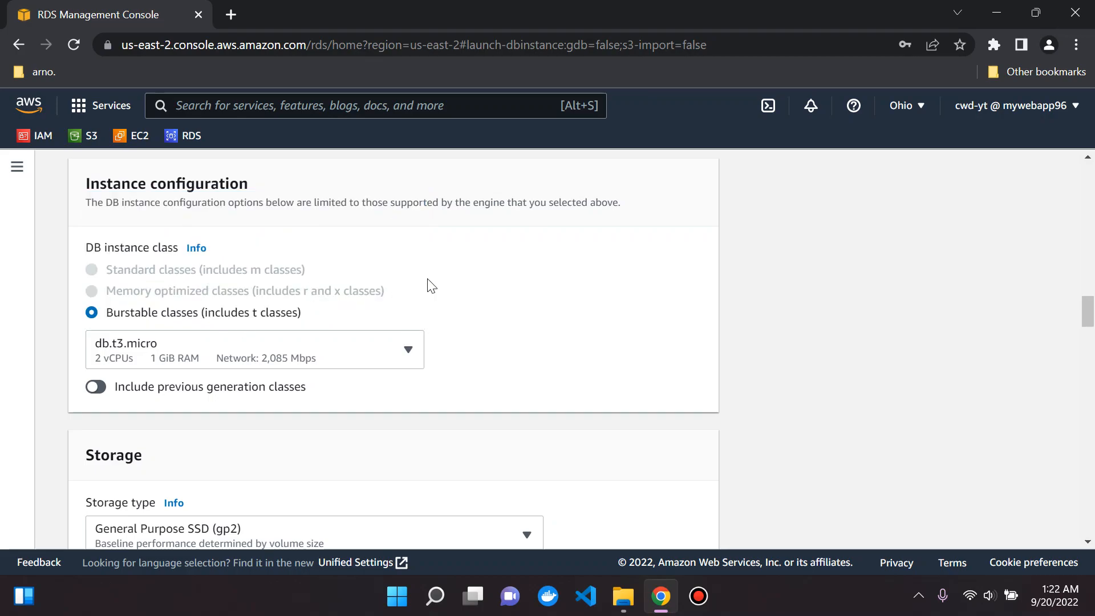
{"action": "scroll", "coordinate": [422, 278], "scroll_direction": "down", "scroll_amount": 1}
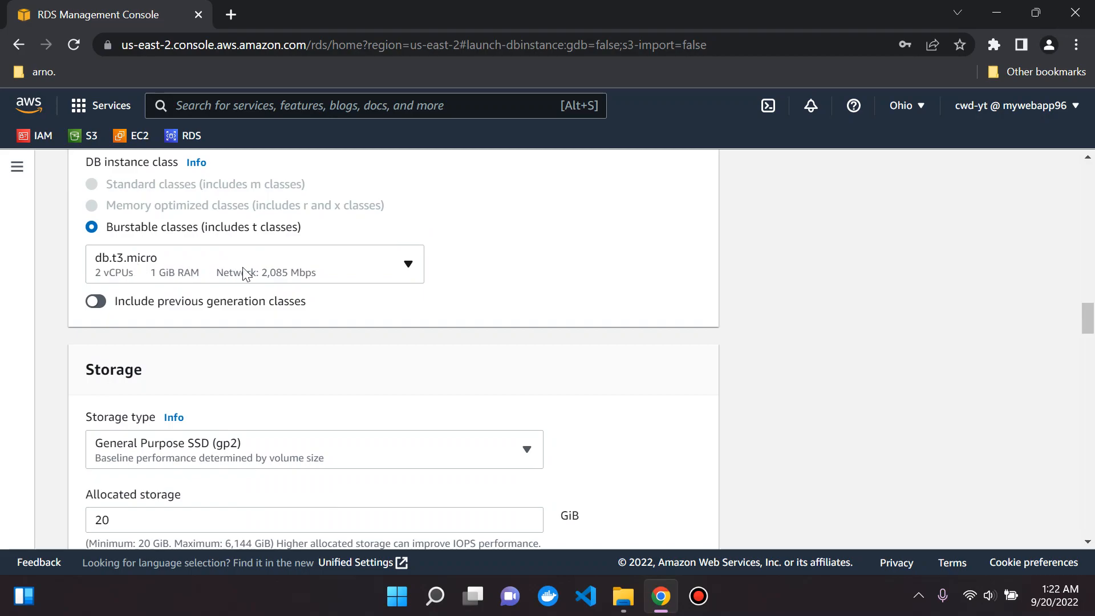
{"action": "scroll", "coordinate": [477, 303], "scroll_direction": "up", "scroll_amount": 10}
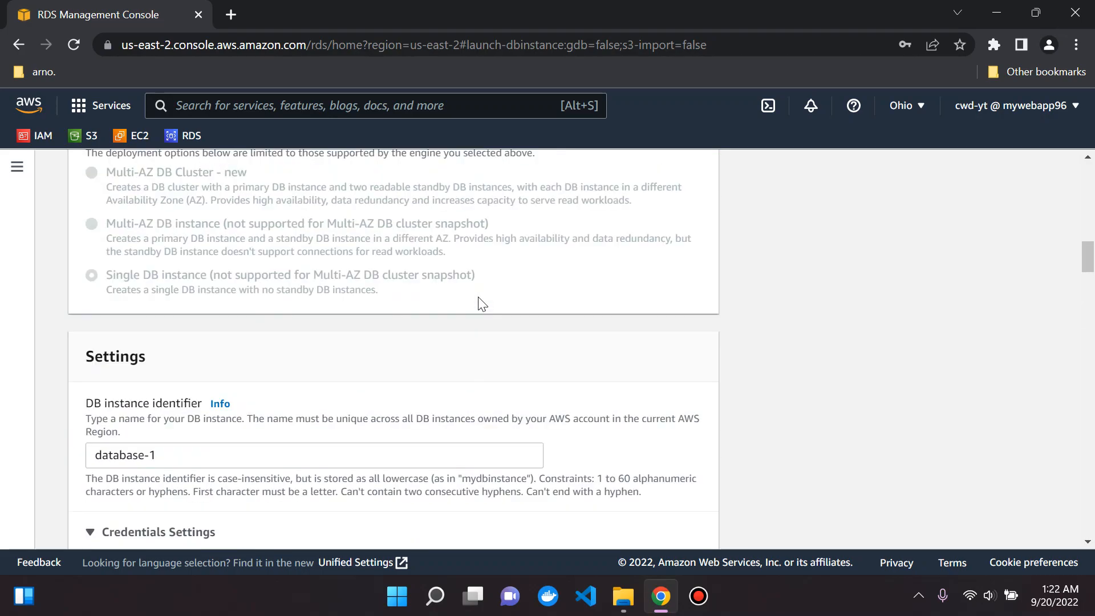
{"action": "scroll", "coordinate": [482, 303], "scroll_direction": "up", "scroll_amount": 7}
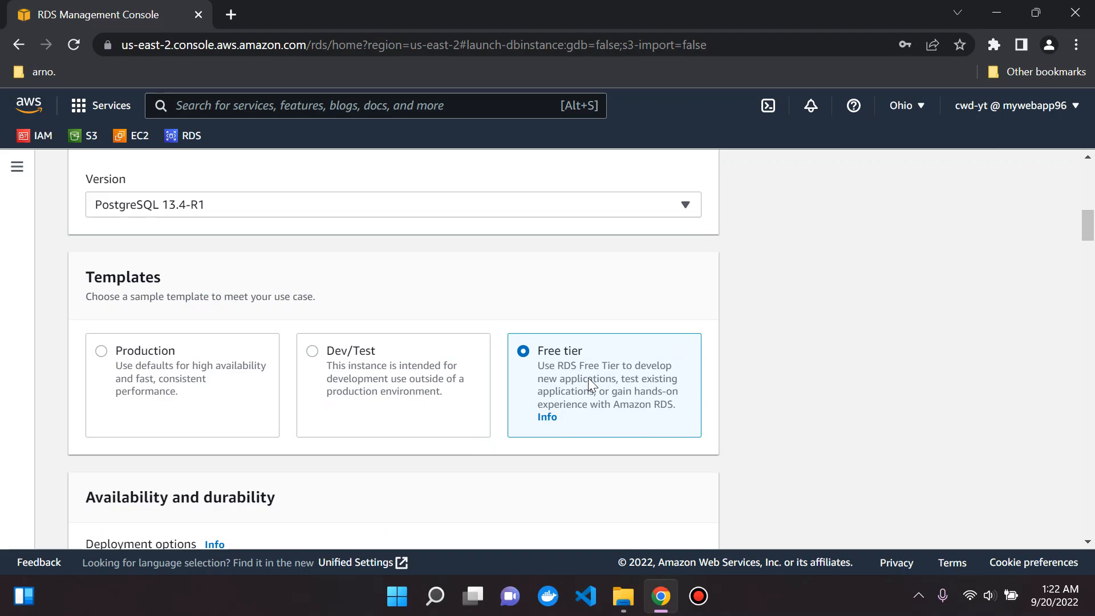
{"action": "scroll", "coordinate": [455, 376], "scroll_direction": "down", "scroll_amount": 8}
{"action": "scroll", "coordinate": [353, 330], "scroll_direction": "down", "scroll_amount": 13}
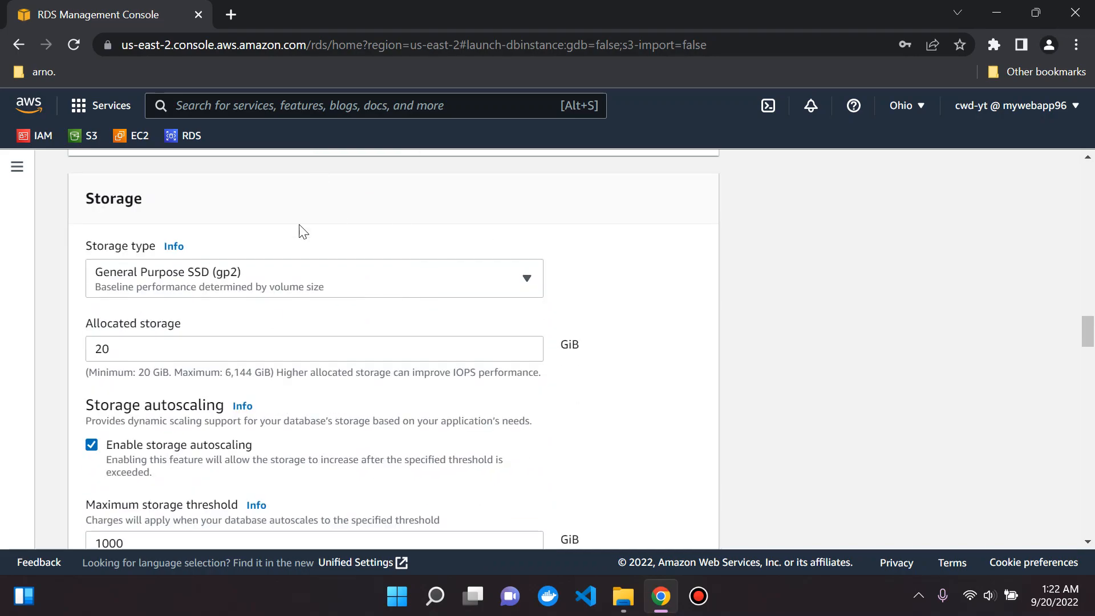
{"action": "scroll", "coordinate": [335, 169], "scroll_direction": "down", "scroll_amount": 1}
{"action": "scroll", "coordinate": [408, 242], "scroll_direction": "down", "scroll_amount": 1}
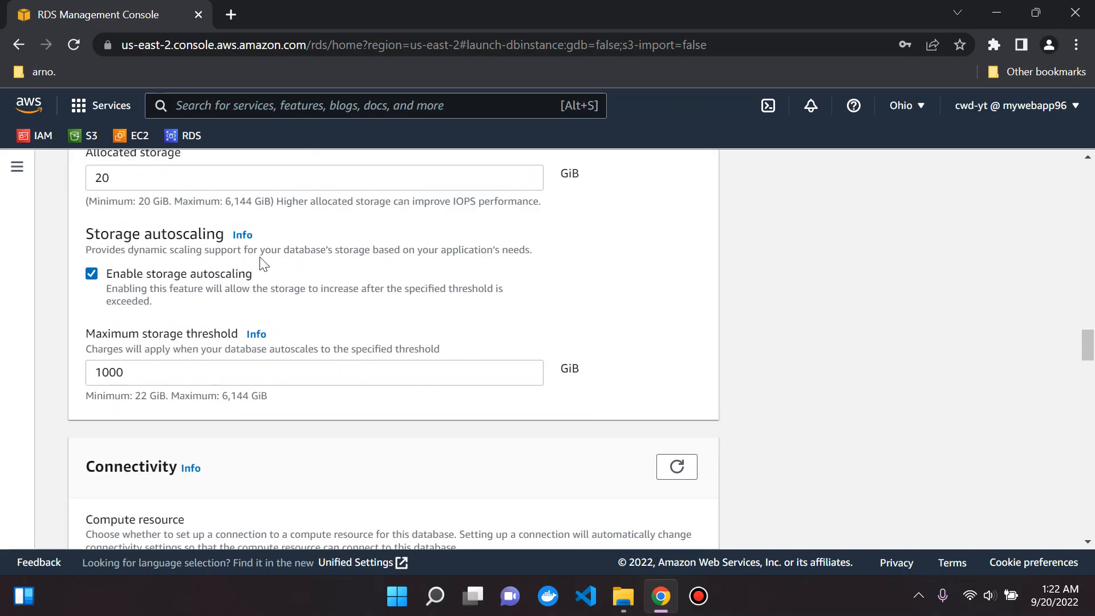
{"action": "scroll", "coordinate": [227, 286], "scroll_direction": "up", "scroll_amount": 1}
{"action": "scroll", "coordinate": [238, 203], "scroll_direction": "up", "scroll_amount": 2}
{"action": "scroll", "coordinate": [180, 312], "scroll_direction": "down", "scroll_amount": 1}
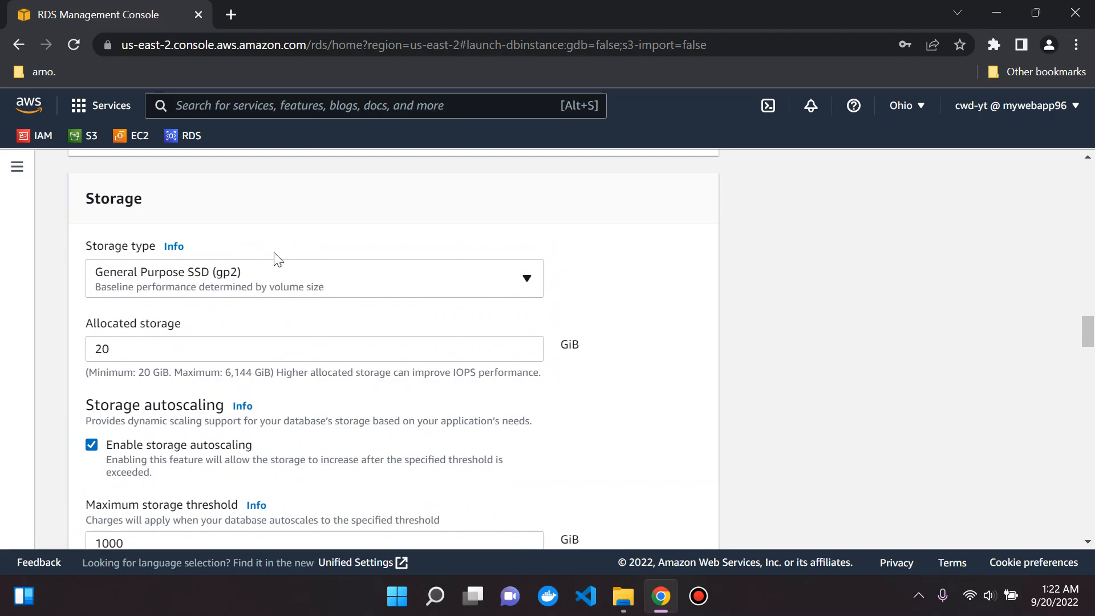
{"action": "scroll", "coordinate": [199, 285], "scroll_direction": "down", "scroll_amount": 1}
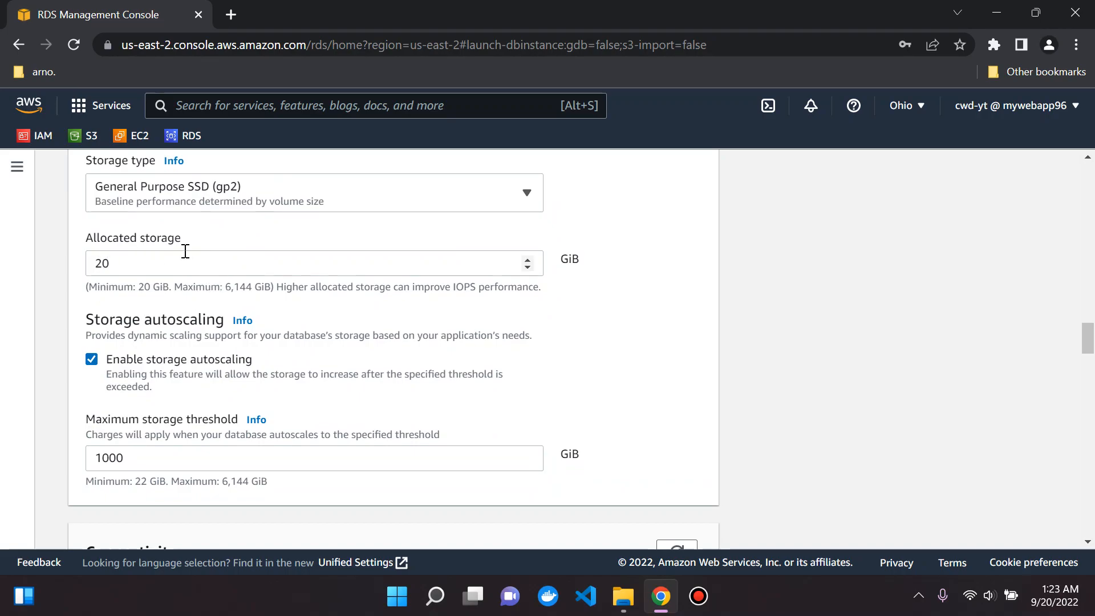
{"action": "scroll", "coordinate": [176, 251], "scroll_direction": "down", "scroll_amount": 1}
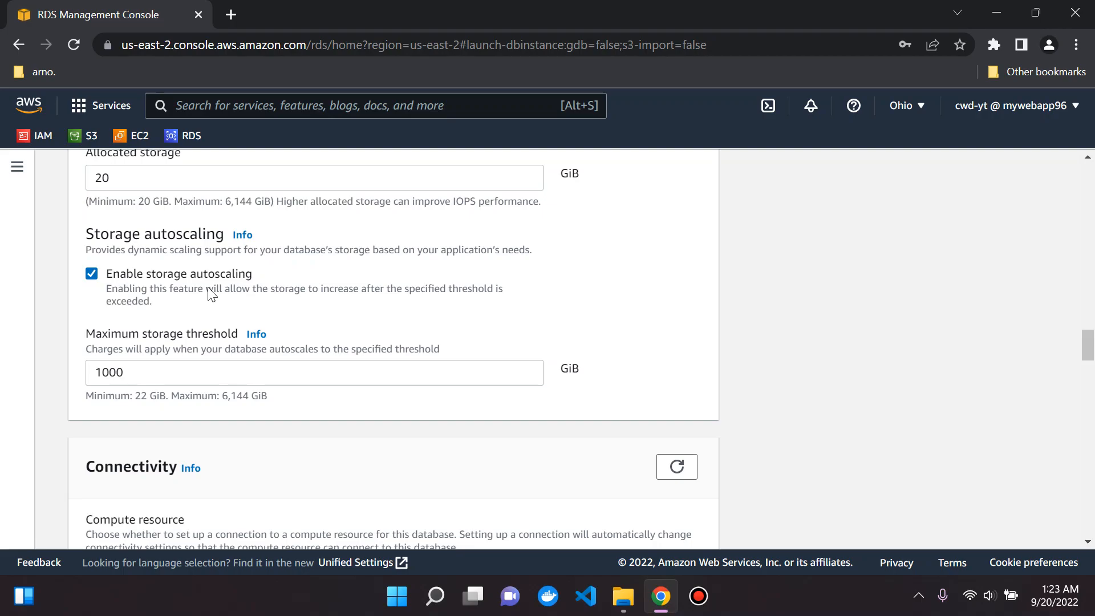
{"action": "left_click", "coordinate": [170, 365]}
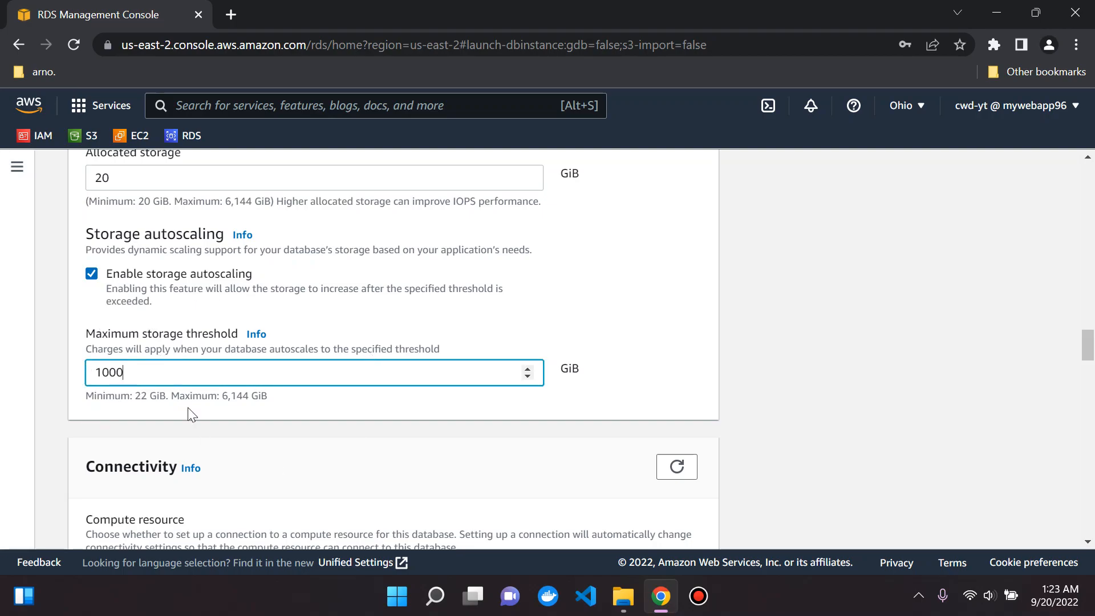
{"action": "left_click", "coordinate": [293, 425]}
{"action": "scroll", "coordinate": [293, 423], "scroll_direction": "down", "scroll_amount": 3}
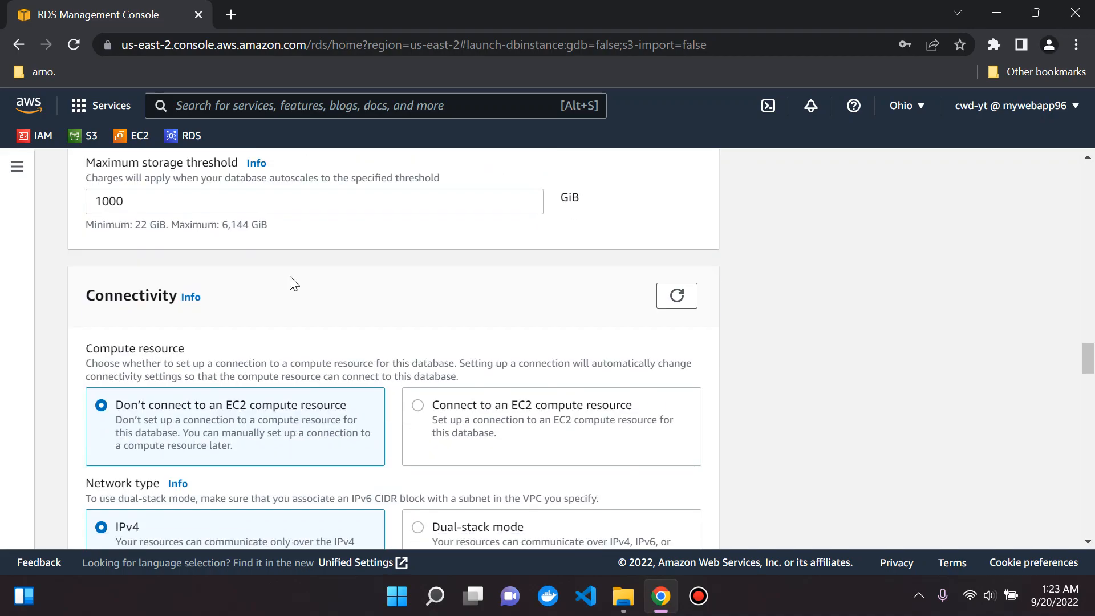
{"action": "scroll", "coordinate": [288, 283], "scroll_direction": "down", "scroll_amount": 2}
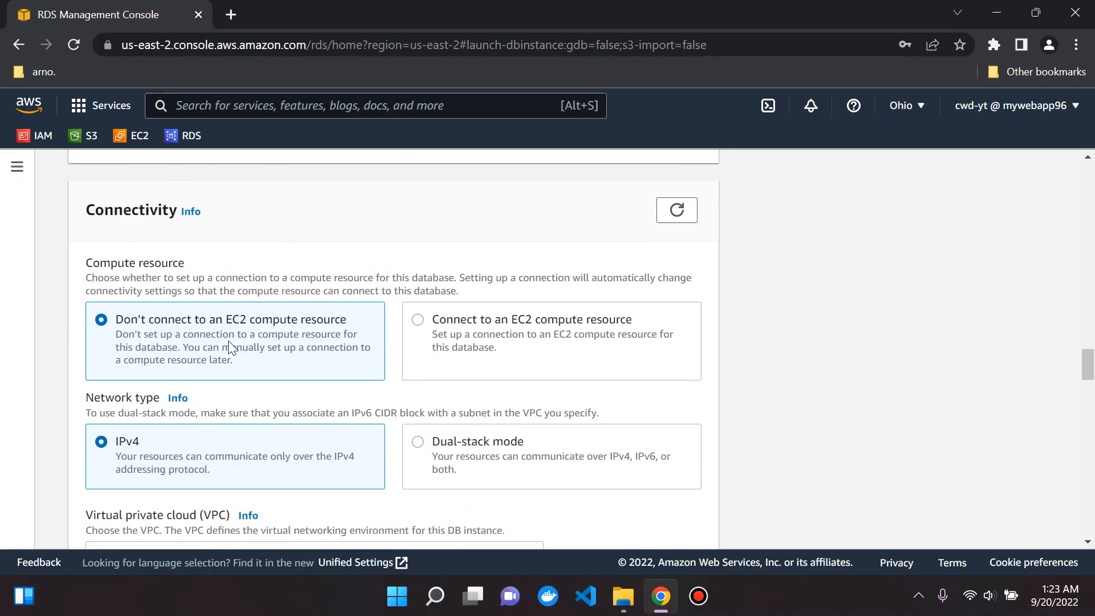
{"action": "scroll", "coordinate": [231, 262], "scroll_direction": "down", "scroll_amount": 1}
{"action": "scroll", "coordinate": [232, 267], "scroll_direction": "up", "scroll_amount": 1}
{"action": "scroll", "coordinate": [172, 328], "scroll_direction": "down", "scroll_amount": 1}
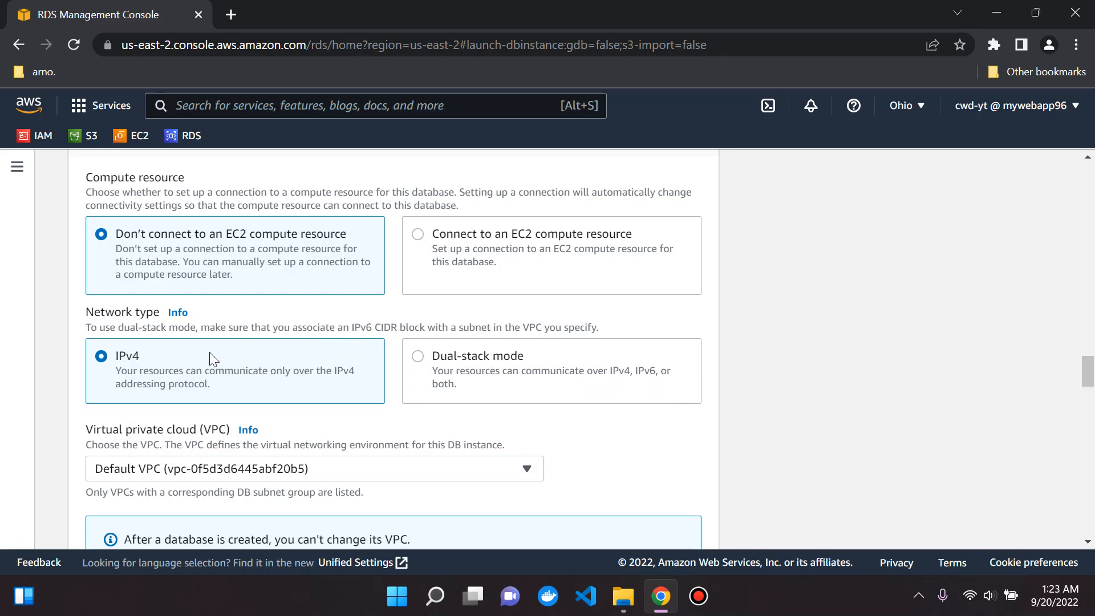
{"action": "scroll", "coordinate": [213, 358], "scroll_direction": "down", "scroll_amount": 1}
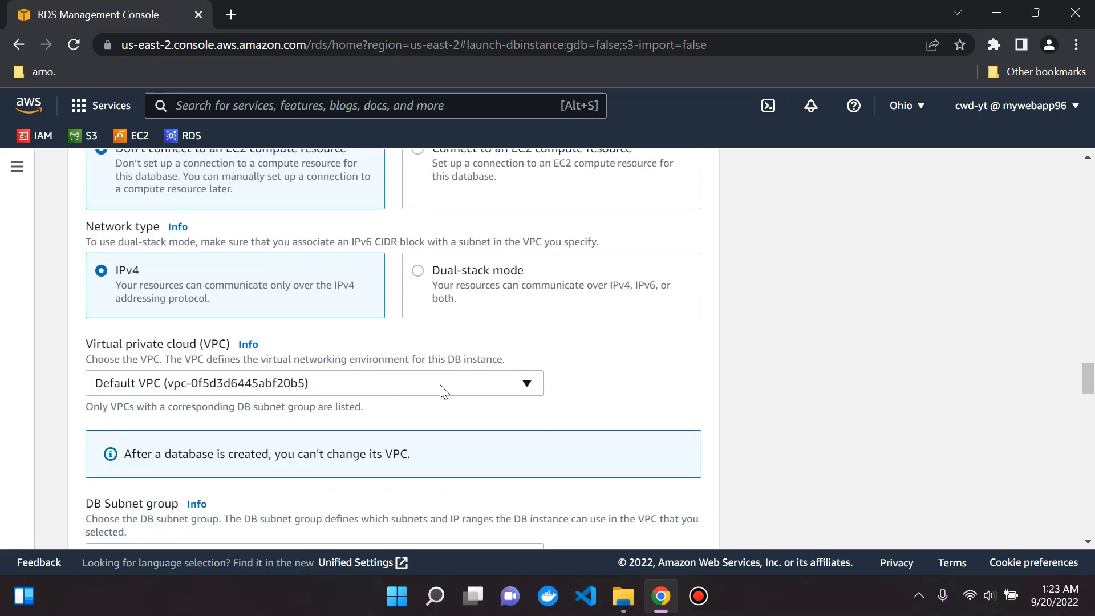
{"action": "scroll", "coordinate": [189, 376], "scroll_direction": "down", "scroll_amount": 2}
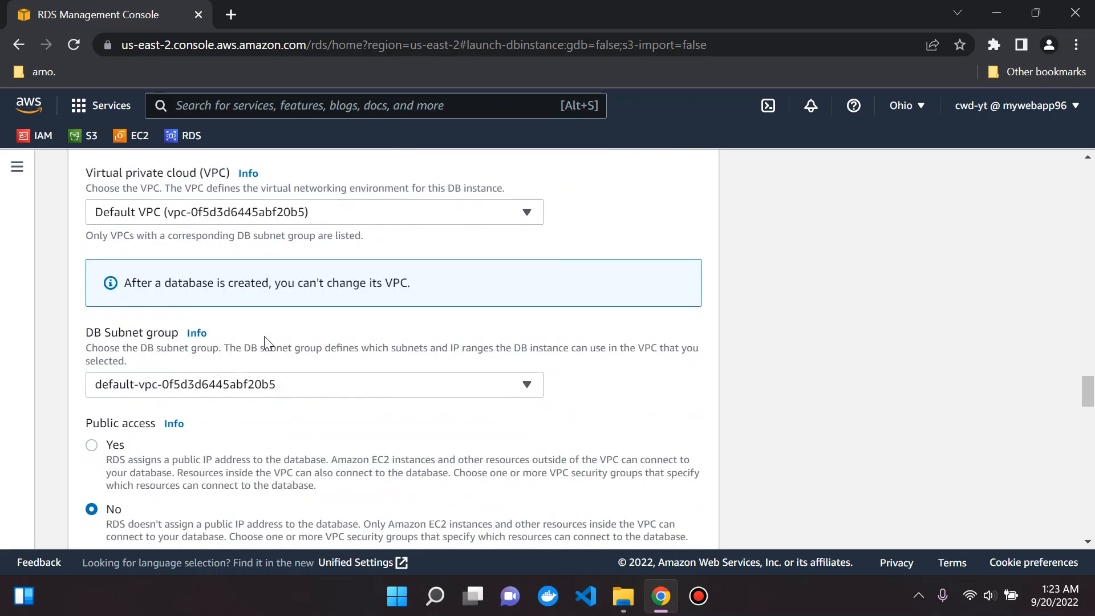
{"action": "scroll", "coordinate": [289, 314], "scroll_direction": "down", "scroll_amount": 1}
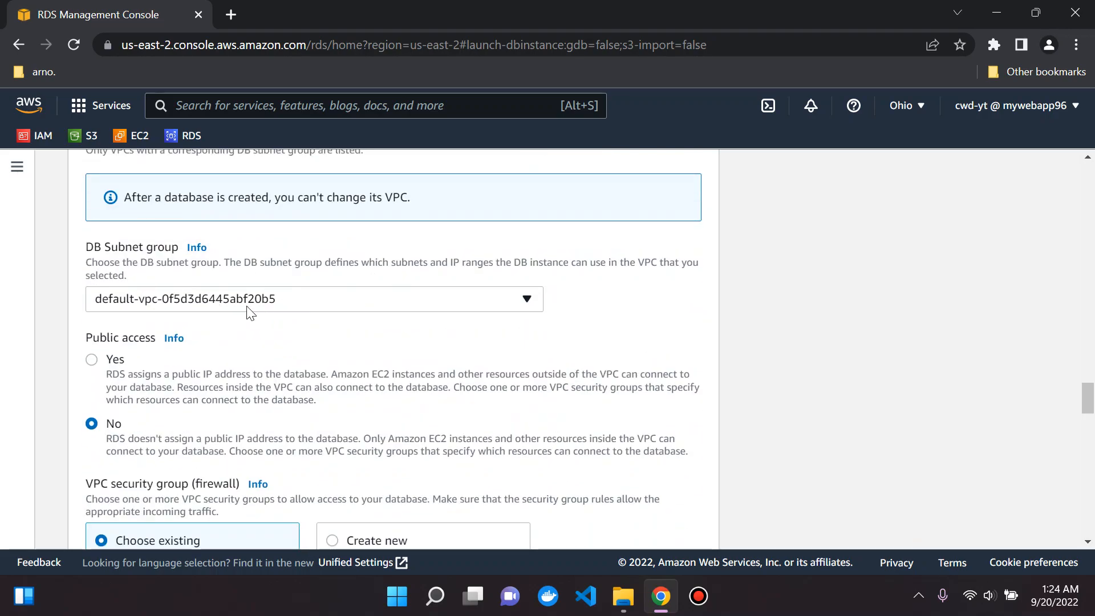
{"action": "scroll", "coordinate": [137, 300], "scroll_direction": "down", "scroll_amount": 1}
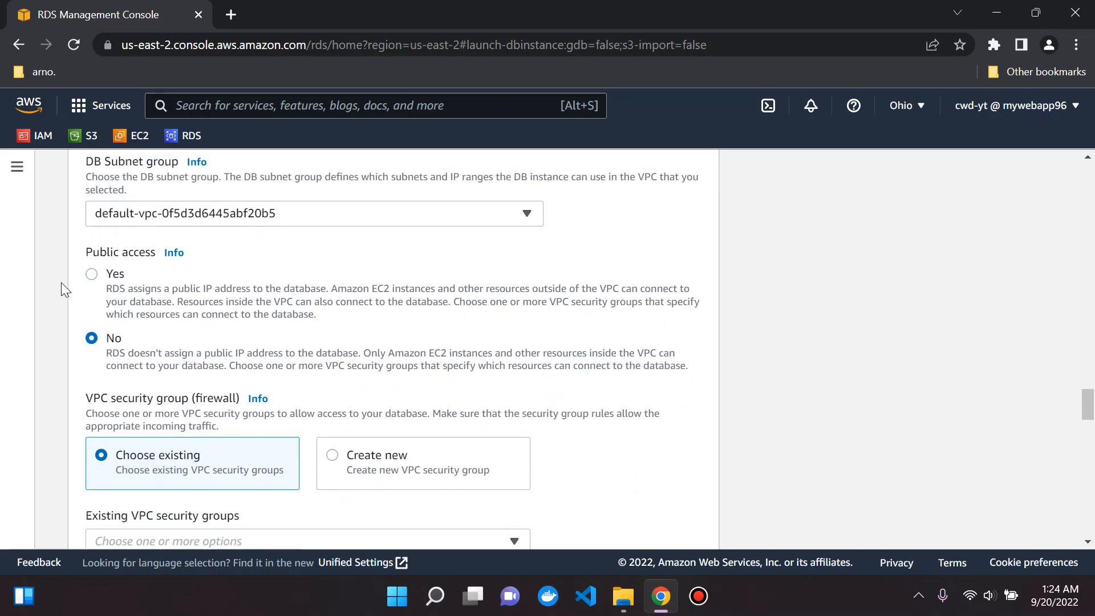
Step: Set Public access to Yes, leaving the default VPC security group selected
{"action": "left_click", "coordinate": [91, 275]}
{"action": "scroll", "coordinate": [63, 280], "scroll_direction": "down", "scroll_amount": 3}
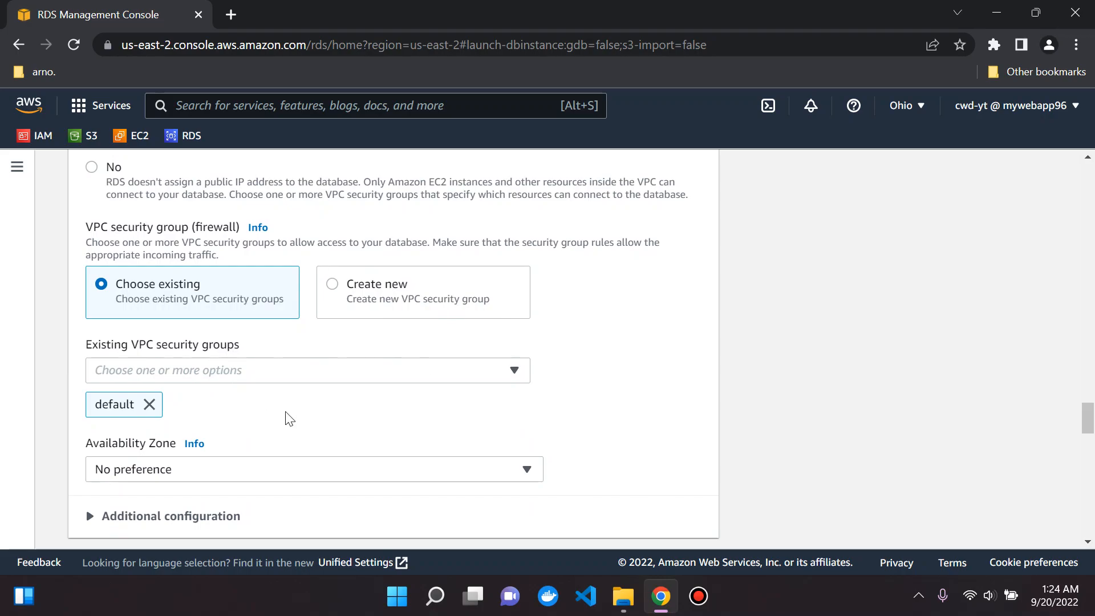
{"action": "scroll", "coordinate": [242, 378], "scroll_direction": "down", "scroll_amount": 1}
{"action": "scroll", "coordinate": [242, 378], "scroll_direction": "up", "scroll_amount": 1}
{"action": "scroll", "coordinate": [215, 367], "scroll_direction": "down", "scroll_amount": 3}
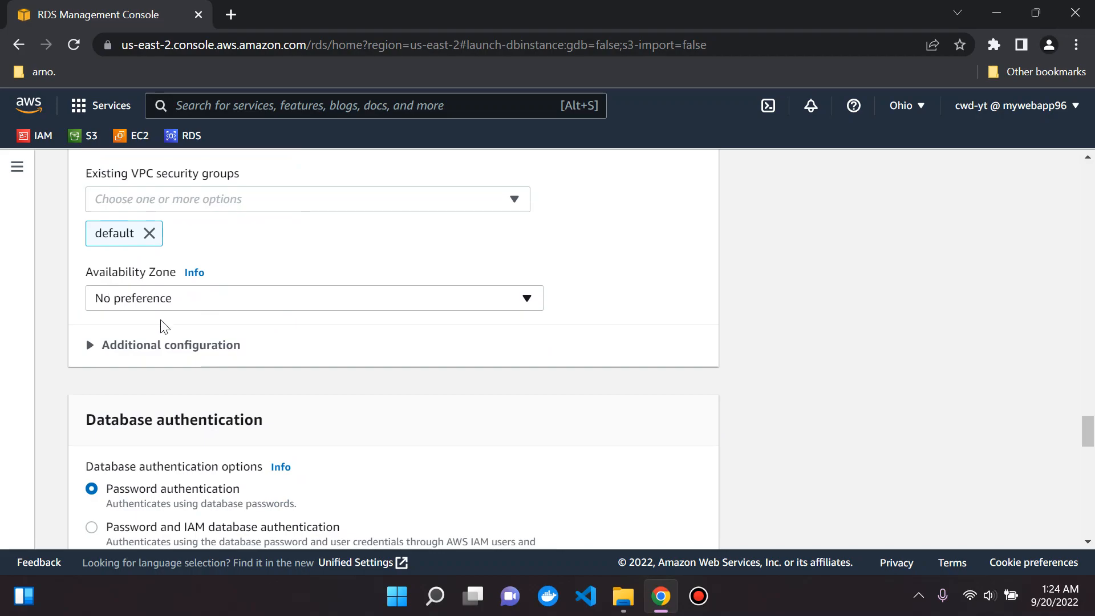
{"action": "left_click", "coordinate": [137, 348]}
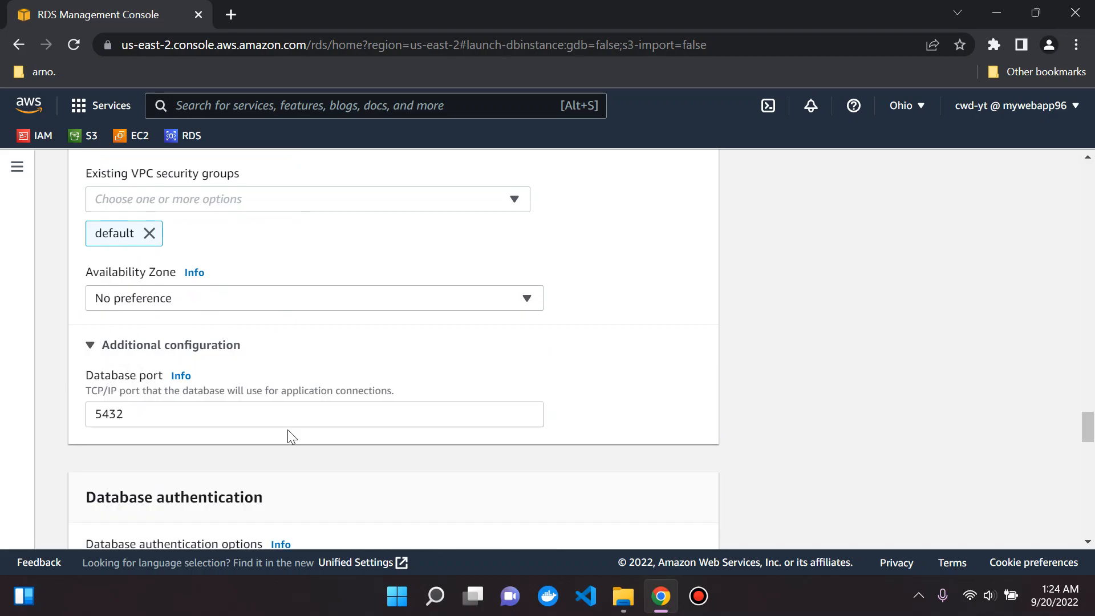
{"action": "left_click_drag", "start_coordinate": [146, 412], "coordinate": [38, 412]}
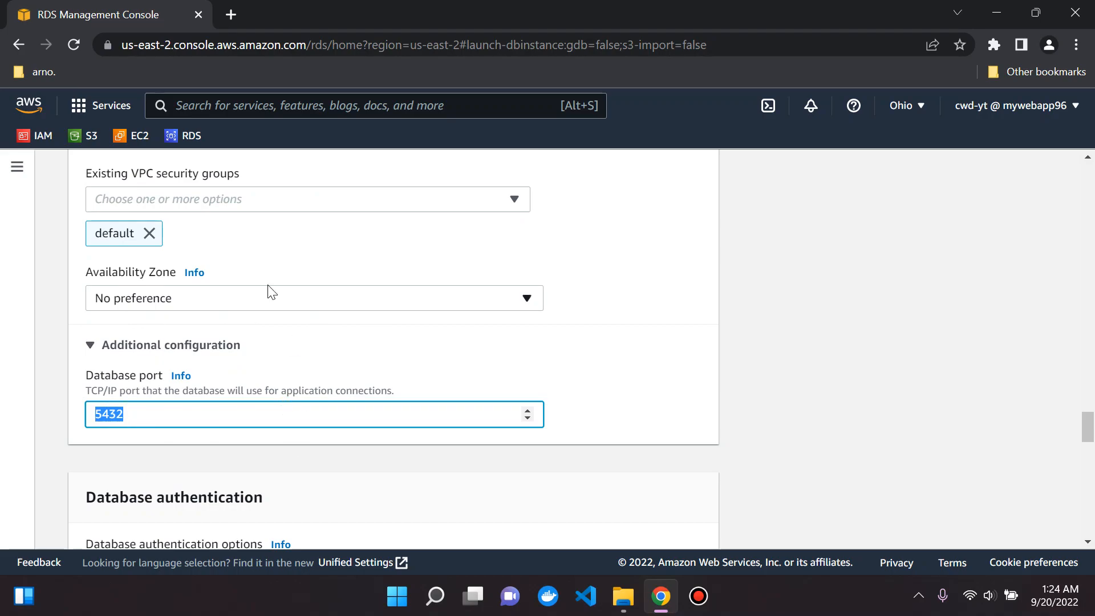
{"action": "left_click", "coordinate": [271, 342]}
{"action": "scroll", "coordinate": [286, 336], "scroll_direction": "down", "scroll_amount": 3}
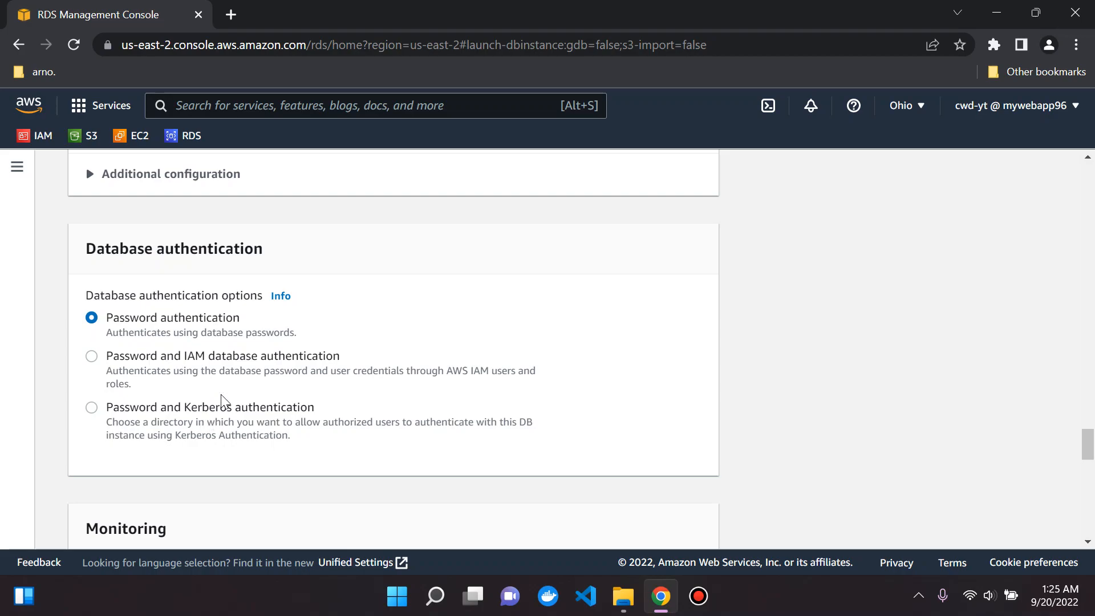
{"action": "scroll", "coordinate": [221, 399], "scroll_direction": "down", "scroll_amount": 6}
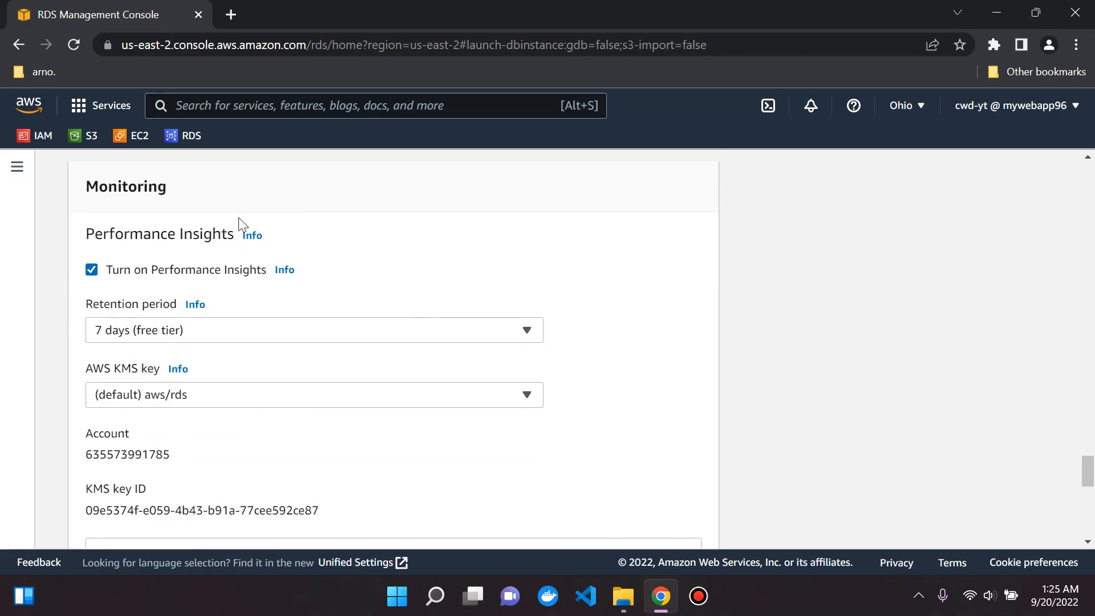
{"action": "scroll", "coordinate": [254, 367], "scroll_direction": "down", "scroll_amount": 6}
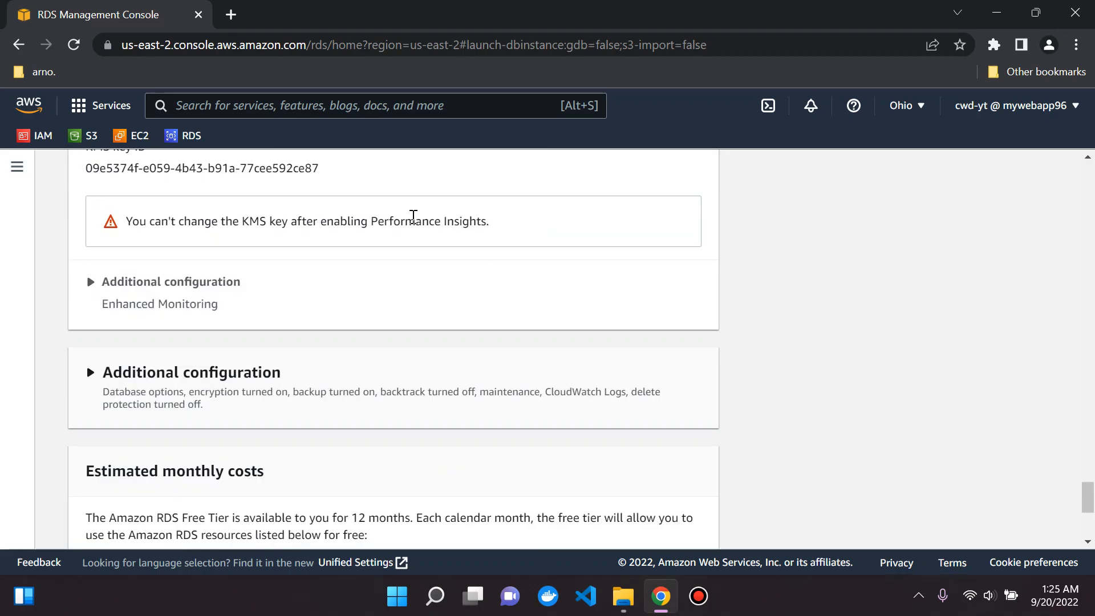
{"action": "left_click", "coordinate": [204, 302]}
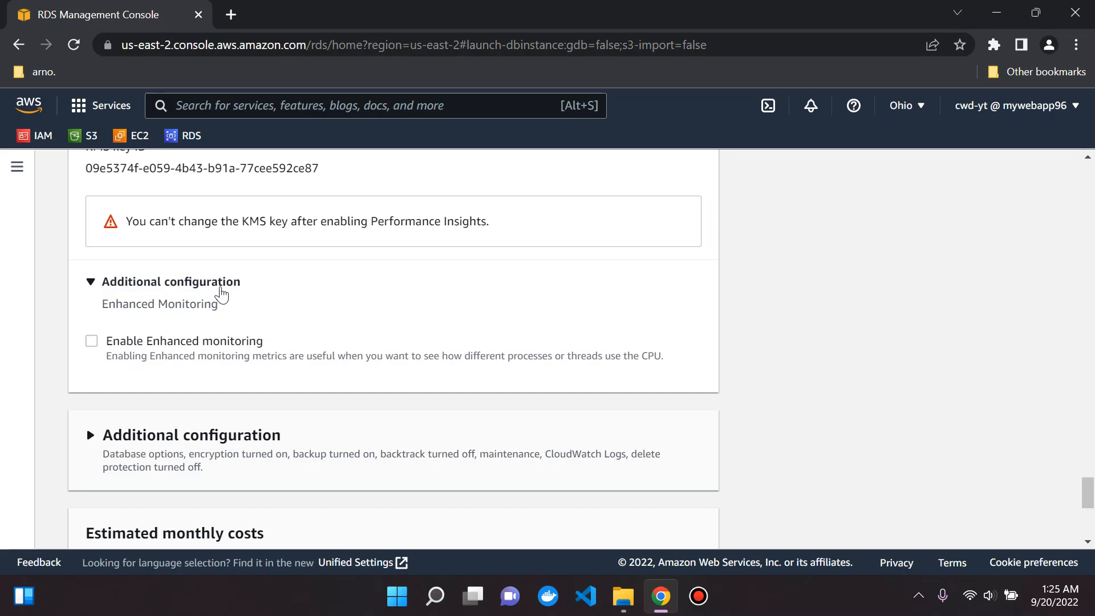
{"action": "left_click", "coordinate": [222, 295]}
{"action": "scroll", "coordinate": [311, 284], "scroll_direction": "down", "scroll_amount": 1}
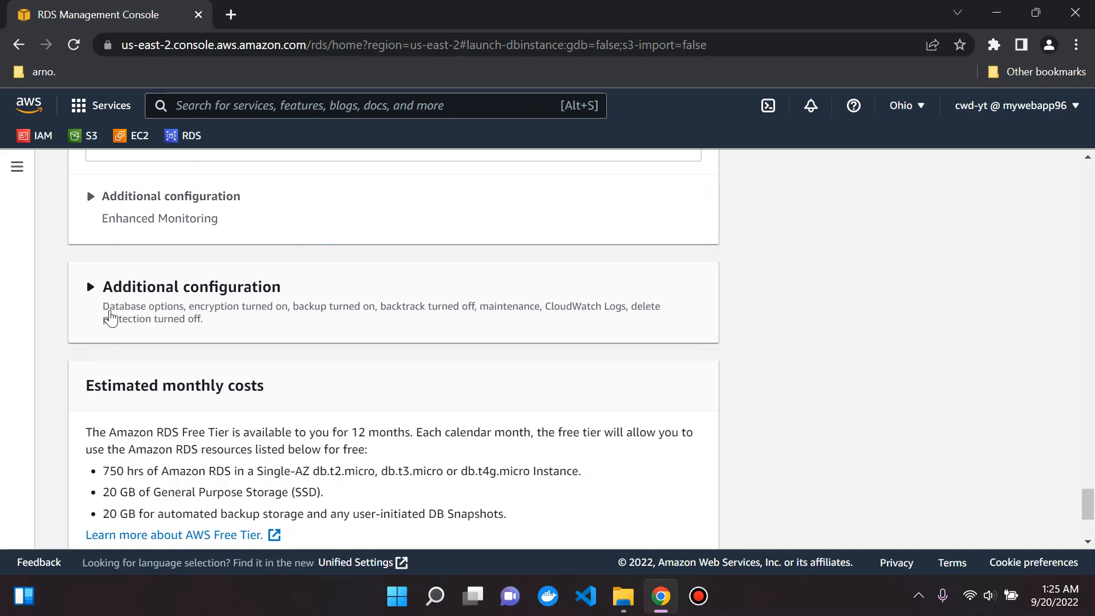
Step: Expand Additional configuration and name the initial database demo_1
{"action": "left_click", "coordinate": [144, 296]}
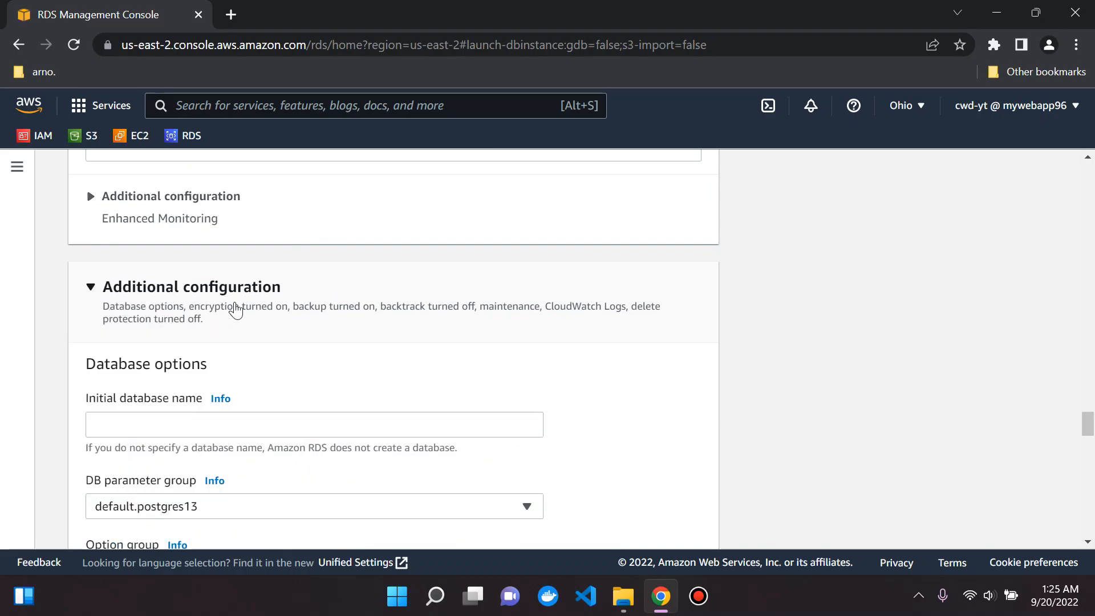
{"action": "scroll", "coordinate": [234, 312], "scroll_direction": "down", "scroll_amount": 1}
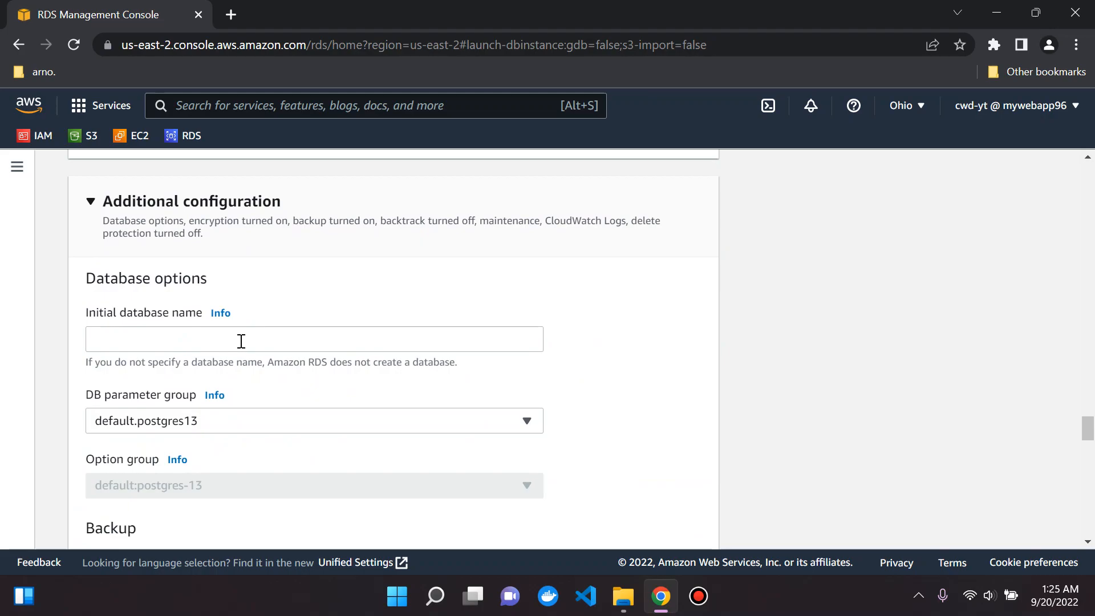
{"action": "left_click", "coordinate": [183, 336]}
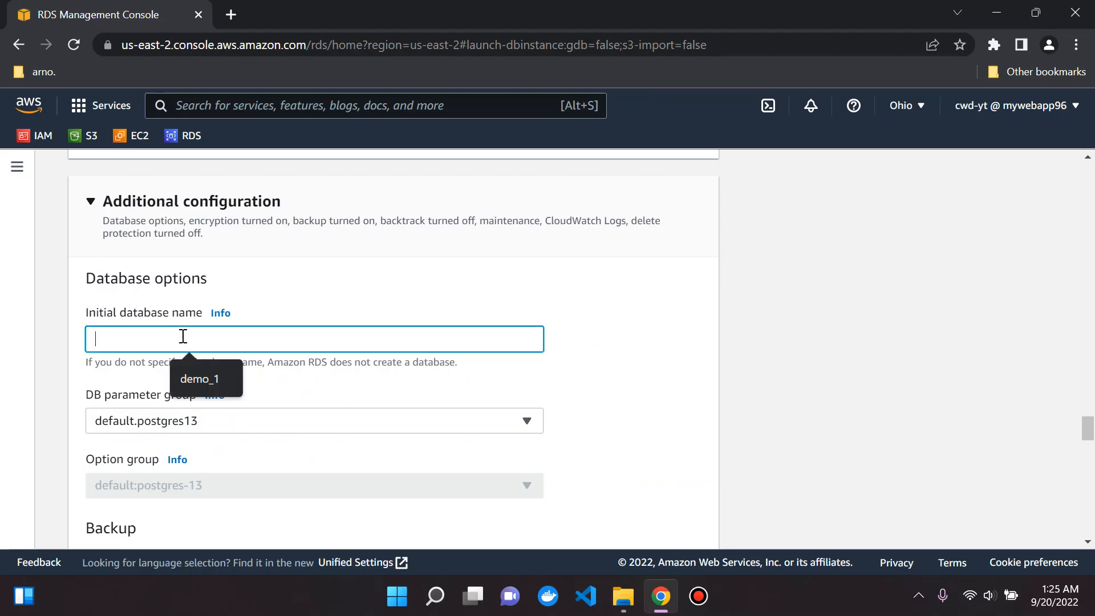
{"action": "left_click", "coordinate": [200, 366]}
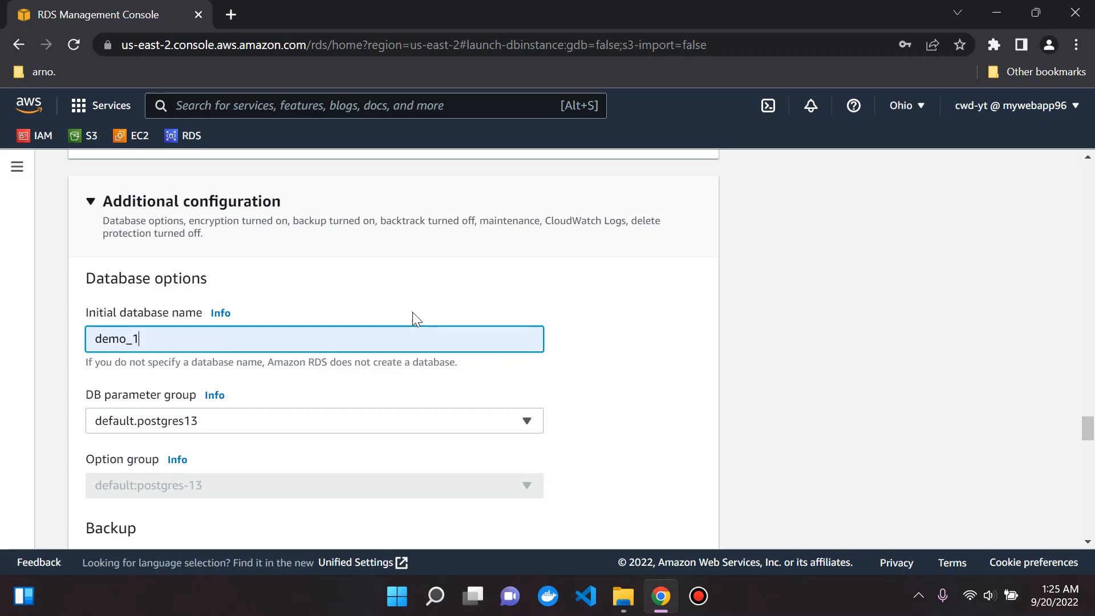
Step: Leave the backup, encryption, log export and maintenance defaults, then collapse Additional configuration
{"action": "scroll", "coordinate": [276, 358], "scroll_direction": "down", "scroll_amount": 3}
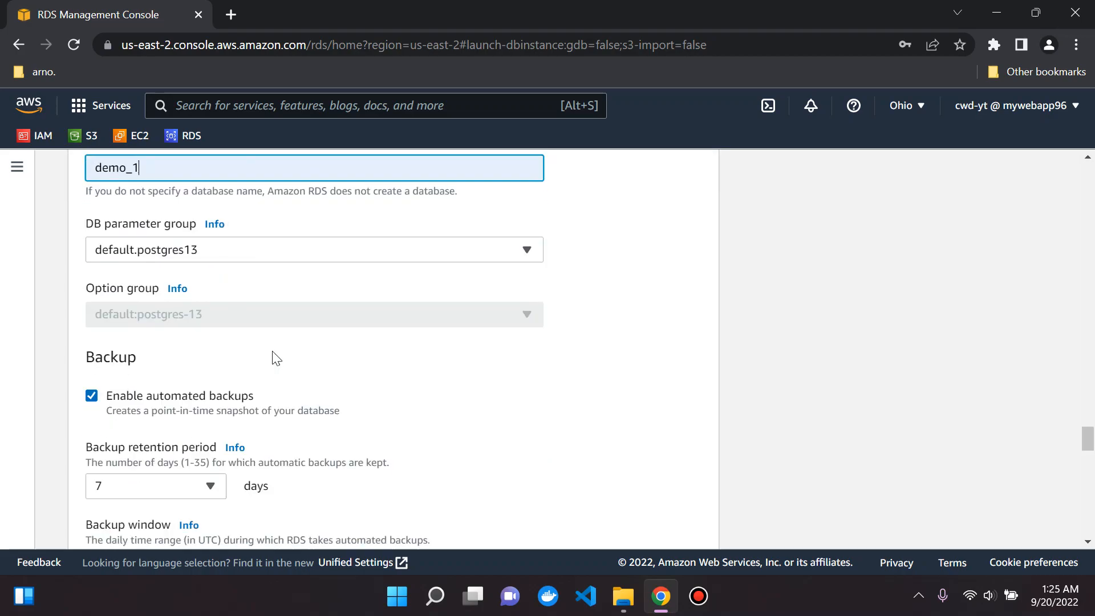
{"action": "scroll", "coordinate": [276, 357], "scroll_direction": "down", "scroll_amount": 8}
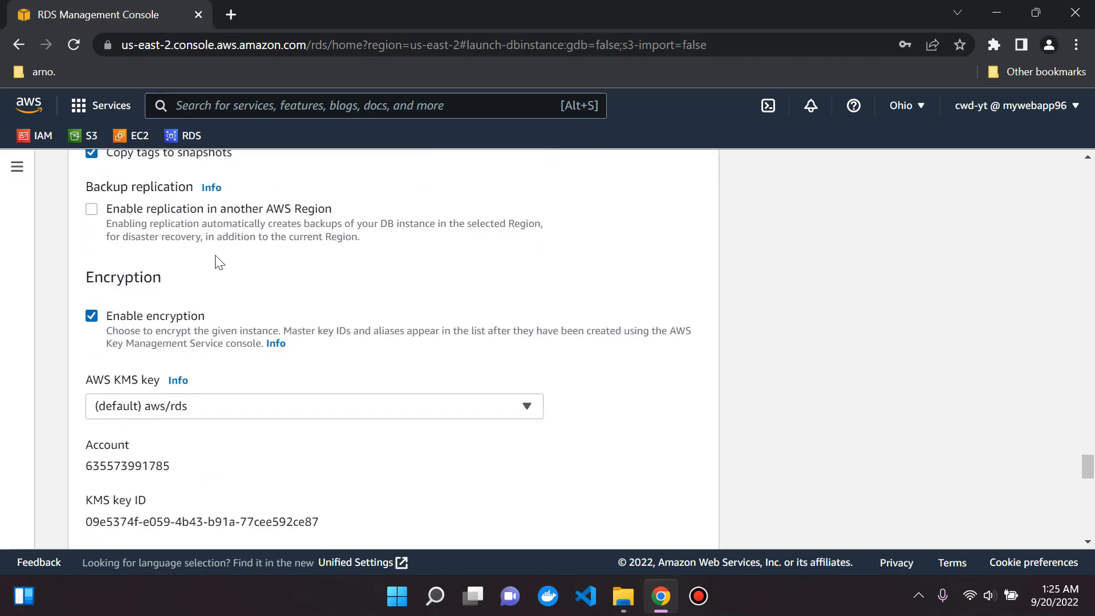
{"action": "scroll", "coordinate": [220, 263], "scroll_direction": "down", "scroll_amount": 10}
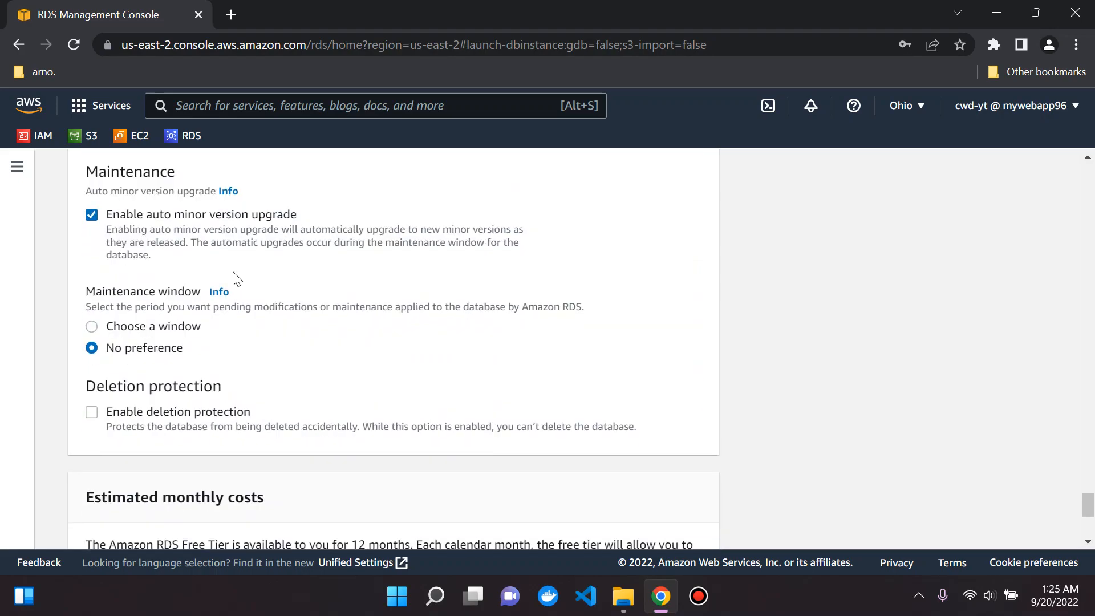
{"action": "scroll", "coordinate": [229, 290], "scroll_direction": "up", "scroll_amount": 1}
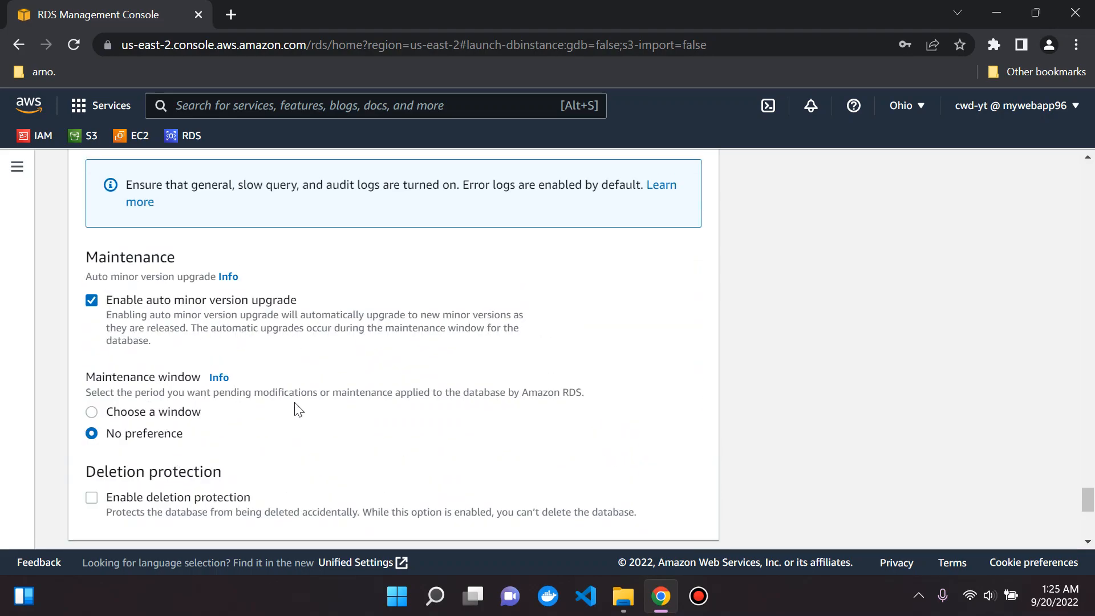
{"action": "scroll", "coordinate": [292, 430], "scroll_direction": "up", "scroll_amount": 1}
{"action": "scroll", "coordinate": [228, 427], "scroll_direction": "down", "scroll_amount": 2}
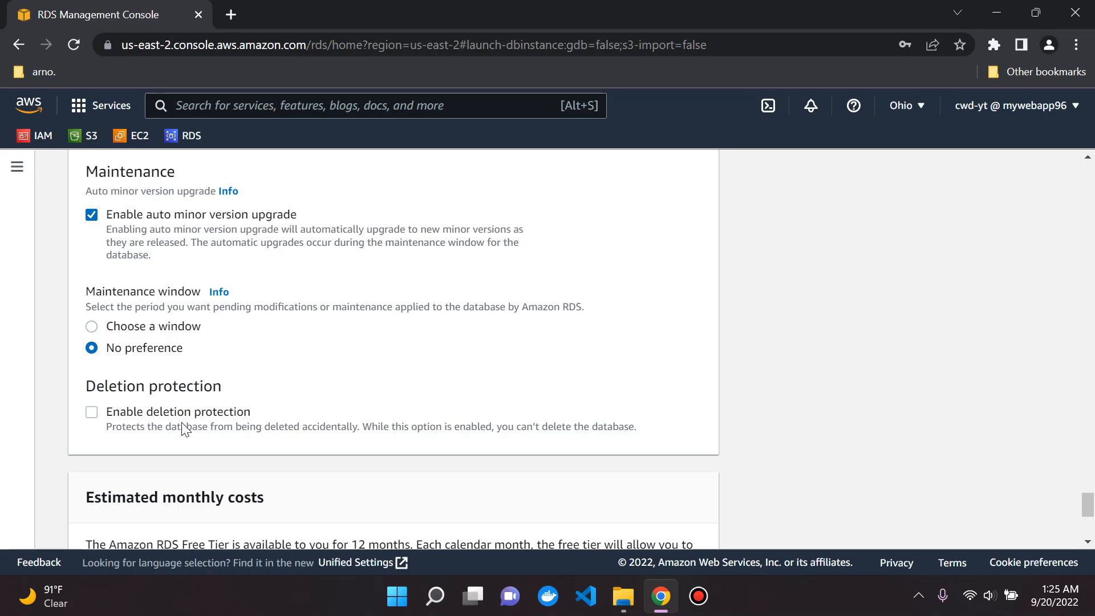
{"action": "scroll", "coordinate": [217, 394], "scroll_direction": "up", "scroll_amount": 12}
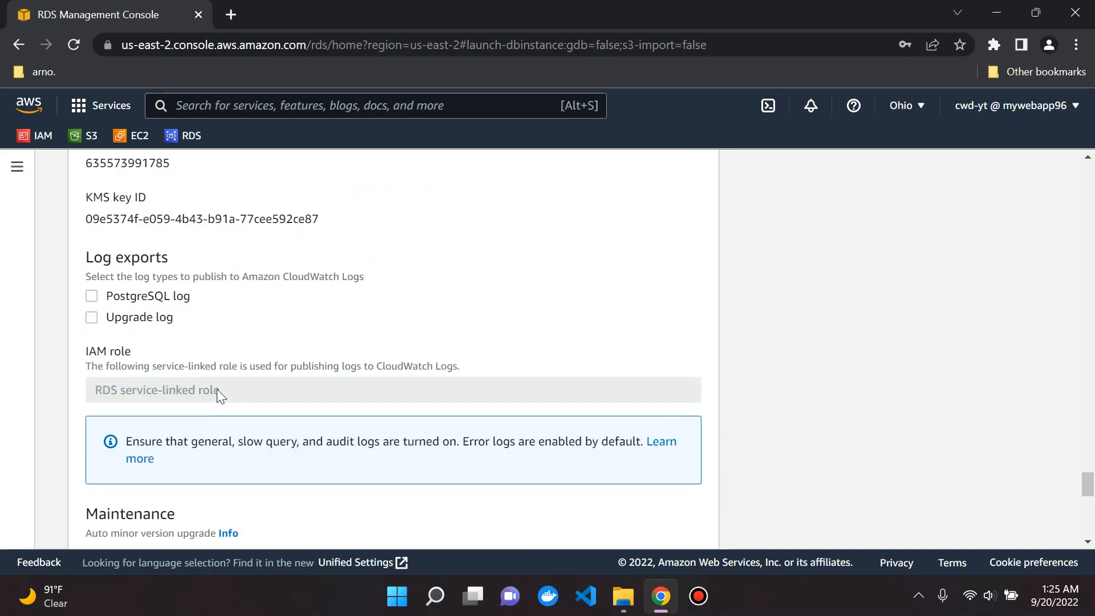
{"action": "scroll", "coordinate": [216, 394], "scroll_direction": "up", "scroll_amount": 15}
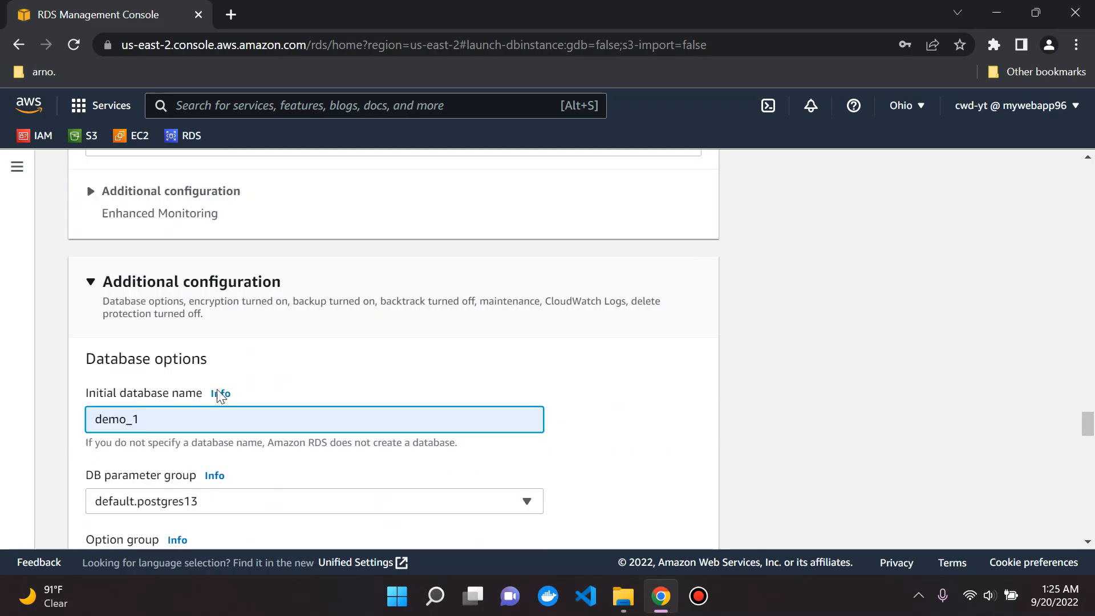
{"action": "left_click", "coordinate": [190, 374]}
{"action": "scroll", "coordinate": [217, 376], "scroll_direction": "down", "scroll_amount": 5}
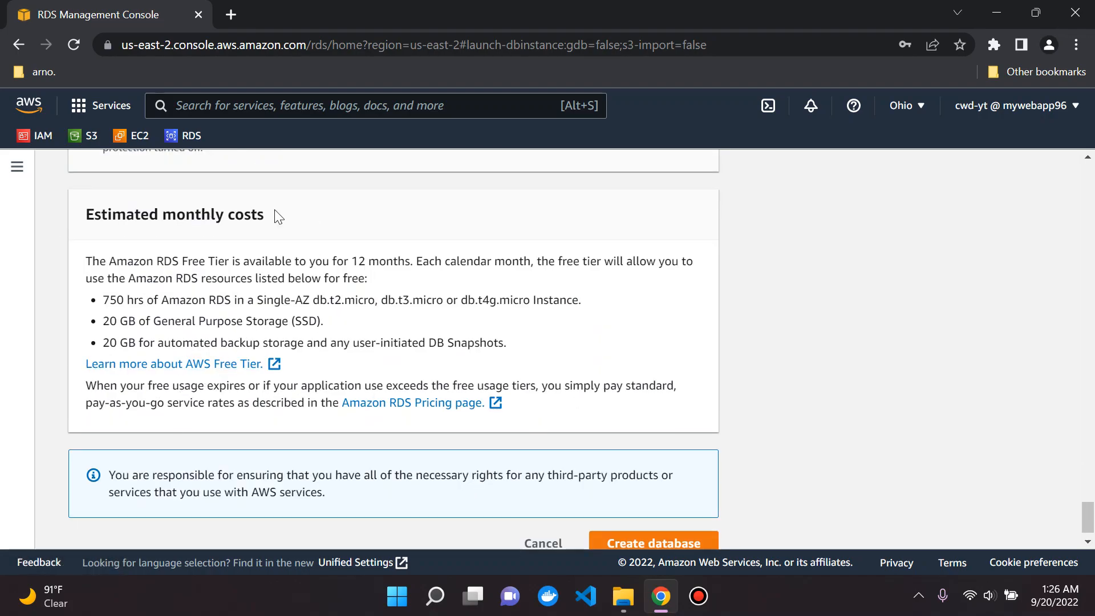
{"action": "left_click_drag", "start_coordinate": [116, 262], "coordinate": [385, 264]}
{"action": "left_click", "coordinate": [384, 264]}
{"action": "left_click_drag", "start_coordinate": [103, 300], "coordinate": [572, 319]}
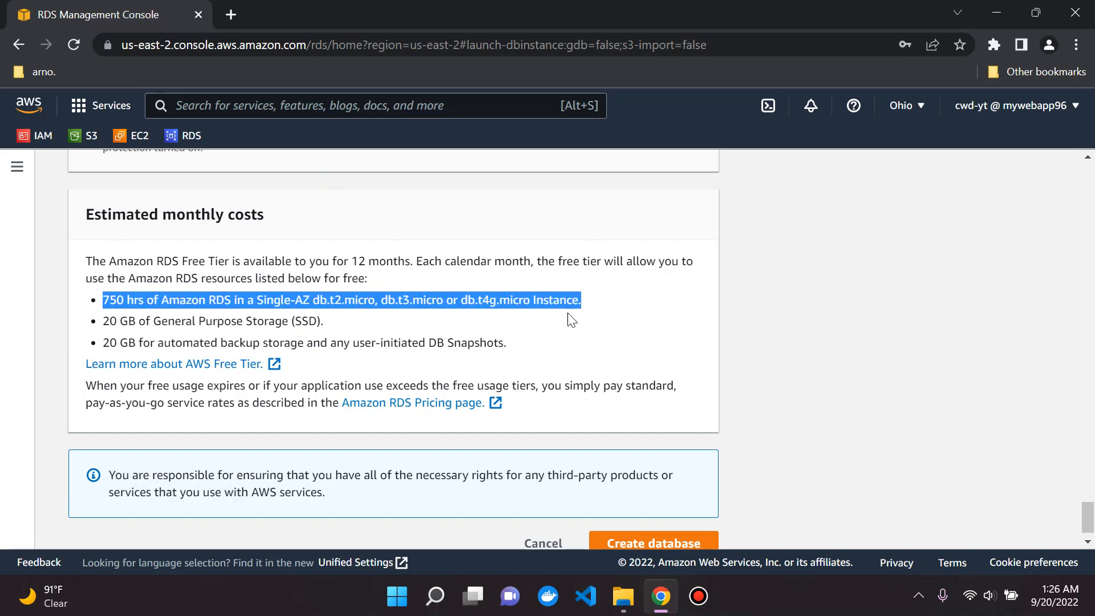
{"action": "left_click", "coordinate": [103, 333]}
{"action": "left_click_drag", "start_coordinate": [103, 301], "coordinate": [604, 310]}
{"action": "left_click_drag", "start_coordinate": [106, 320], "coordinate": [337, 322]}
{"action": "left_click", "coordinate": [177, 329]}
{"action": "left_click_drag", "start_coordinate": [104, 342], "coordinate": [492, 342]}
{"action": "left_click", "coordinate": [494, 341]}
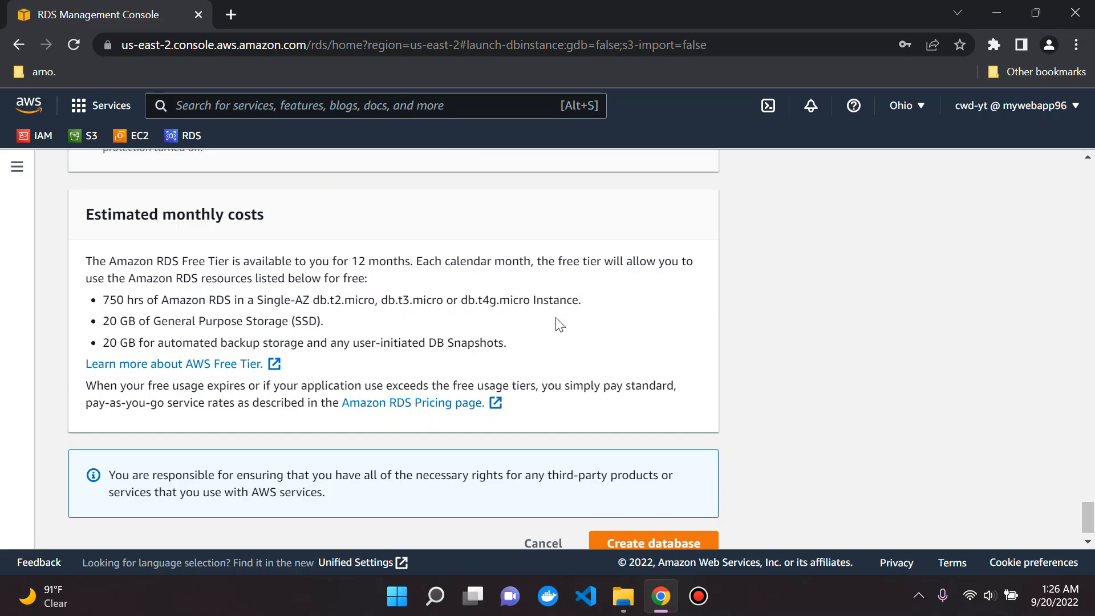
{"action": "left_click_drag", "start_coordinate": [104, 300], "coordinate": [511, 300]}
{"action": "left_click", "coordinate": [490, 298]}
{"action": "left_click_drag", "start_coordinate": [276, 261], "coordinate": [519, 282]}
{"action": "left_click", "coordinate": [474, 258]}
{"action": "left_click", "coordinate": [120, 292]}
{"action": "left_click_drag", "start_coordinate": [103, 300], "coordinate": [206, 300]}
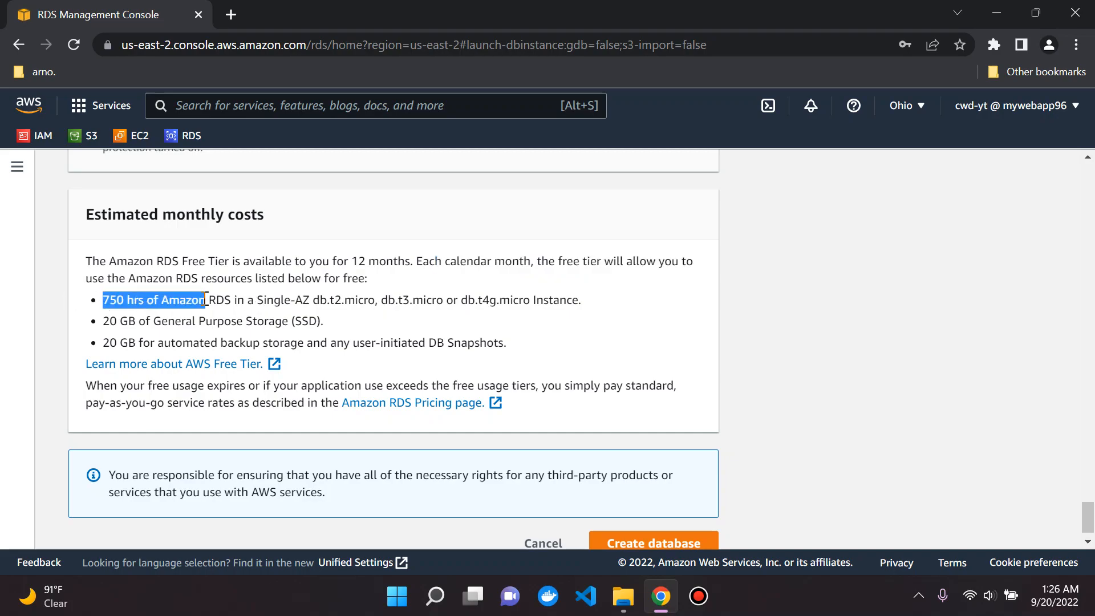
{"action": "left_click", "coordinate": [207, 301]}
{"action": "scroll", "coordinate": [349, 327], "scroll_direction": "down", "scroll_amount": 1}
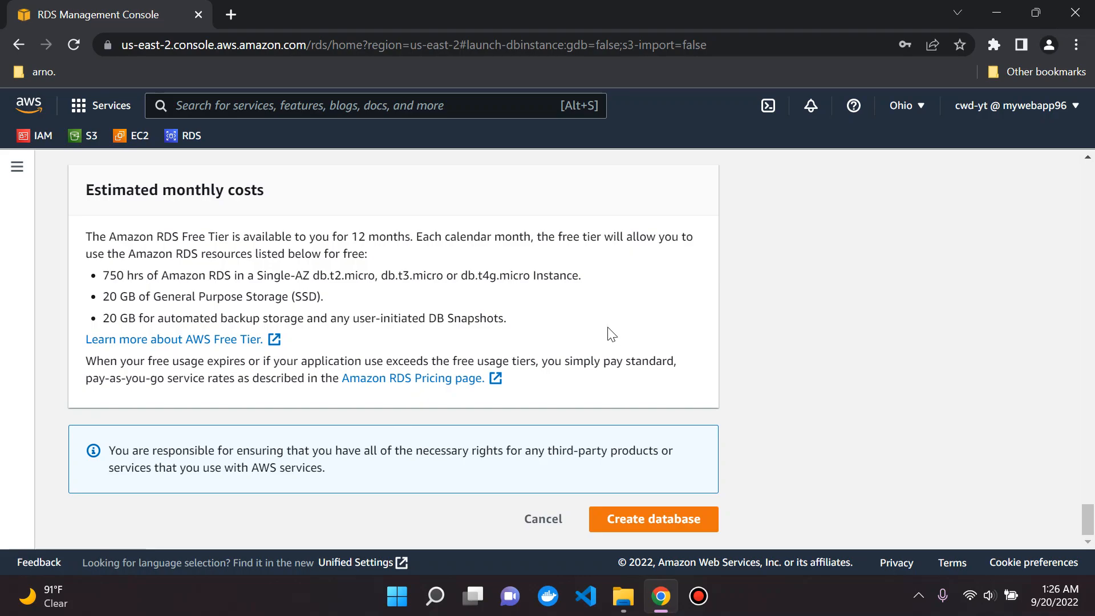
{"action": "scroll", "coordinate": [599, 334], "scroll_direction": "up", "scroll_amount": 15}
{"action": "scroll", "coordinate": [597, 335], "scroll_direction": "up", "scroll_amount": 15}
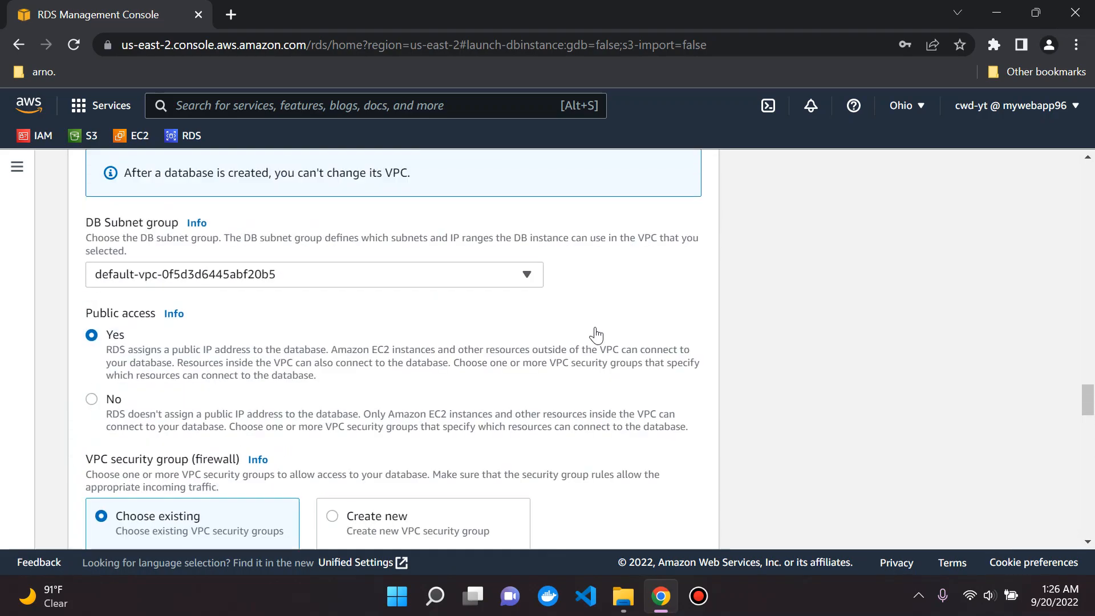
{"action": "left_click_drag", "start_coordinate": [1093, 269], "coordinate": [1090, 525]}
Step: Create database-1, dismiss the creation notice and refresh the Databases list to track its status
{"action": "left_click", "coordinate": [663, 521]}
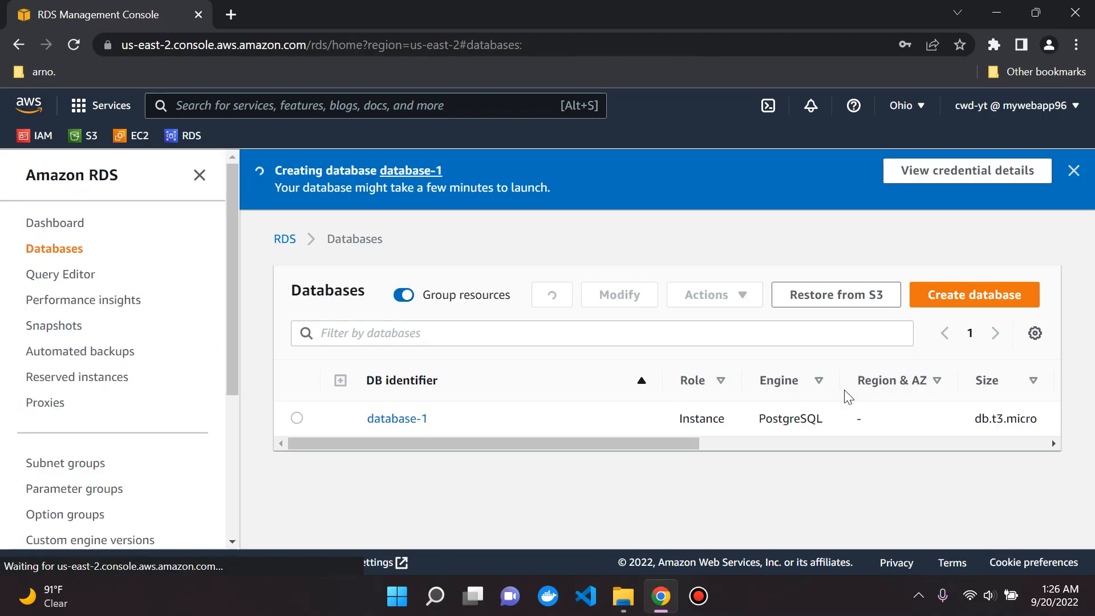
{"action": "left_click", "coordinate": [1074, 171]}
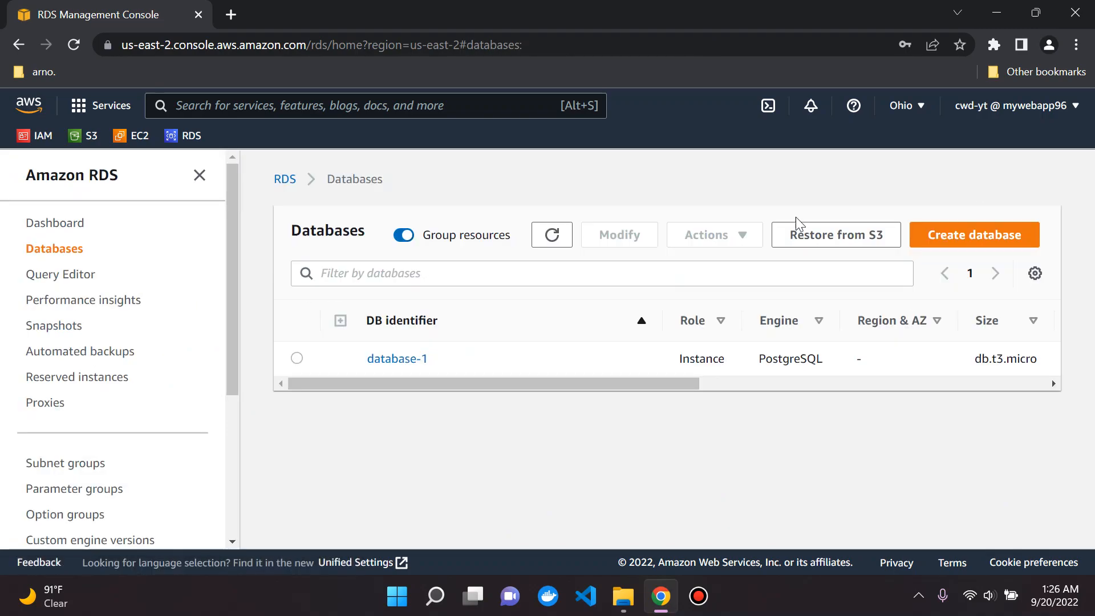
{"action": "left_click", "coordinate": [551, 234]}
{"action": "left_click_drag", "start_coordinate": [506, 384], "coordinate": [693, 391]}
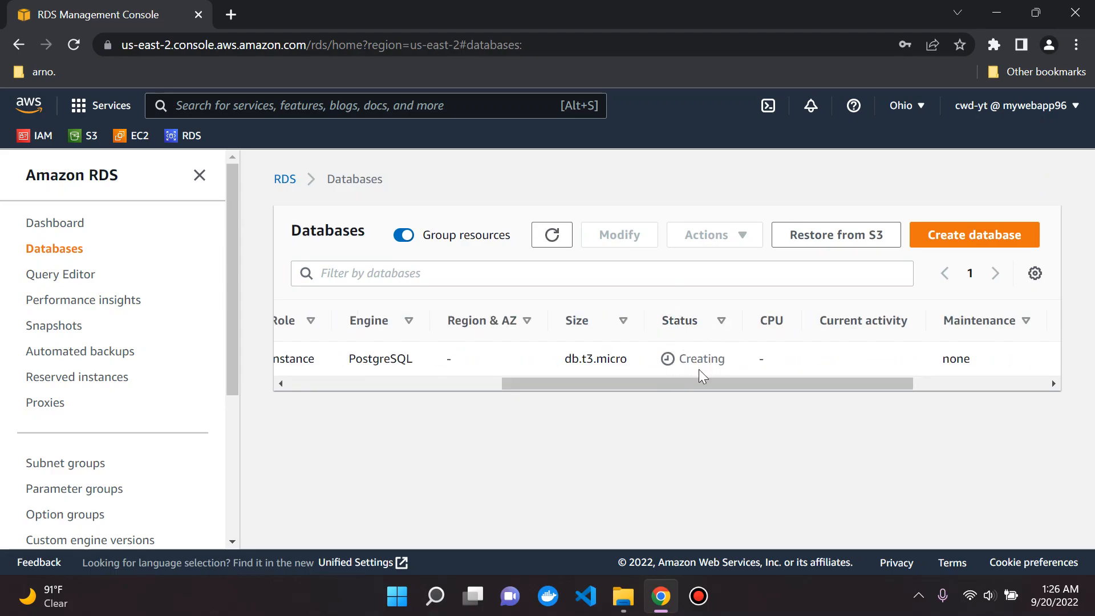
{"action": "left_click_drag", "start_coordinate": [721, 383], "coordinate": [483, 343]}
{"action": "left_click", "coordinate": [551, 239]}
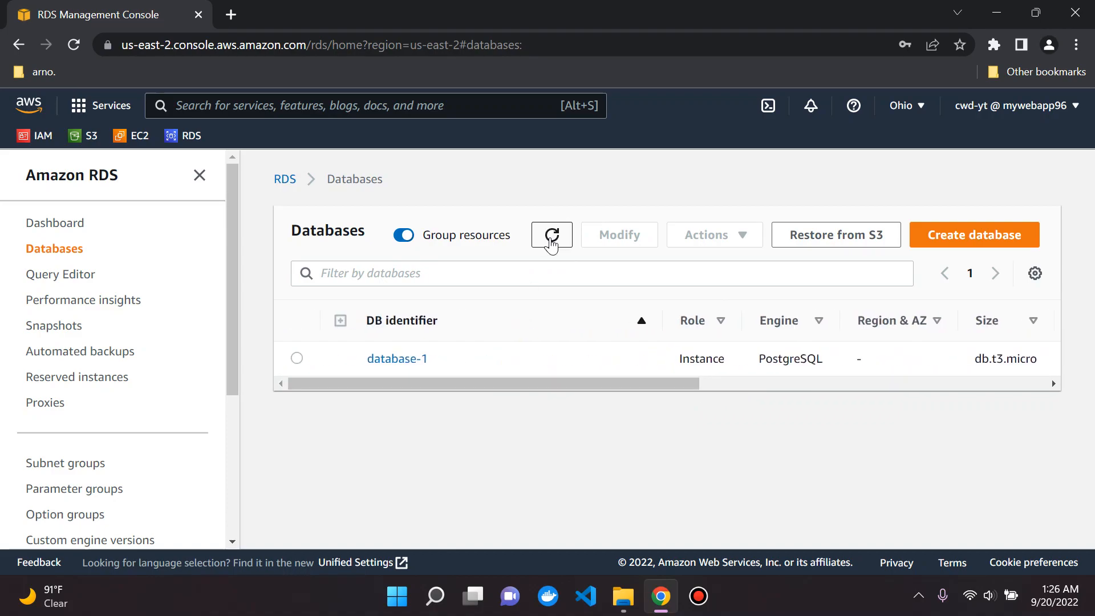
{"action": "left_click_drag", "start_coordinate": [488, 385], "coordinate": [431, 375]}
{"action": "left_click", "coordinate": [552, 235]}
{"action": "left_click", "coordinate": [553, 234]}
{"action": "left_click_drag", "start_coordinate": [590, 382], "coordinate": [533, 293]}
{"action": "left_click", "coordinate": [544, 243]}
Step: Refresh until database-1 shows Available, then open its detail page
{"action": "left_click", "coordinate": [572, 237]}
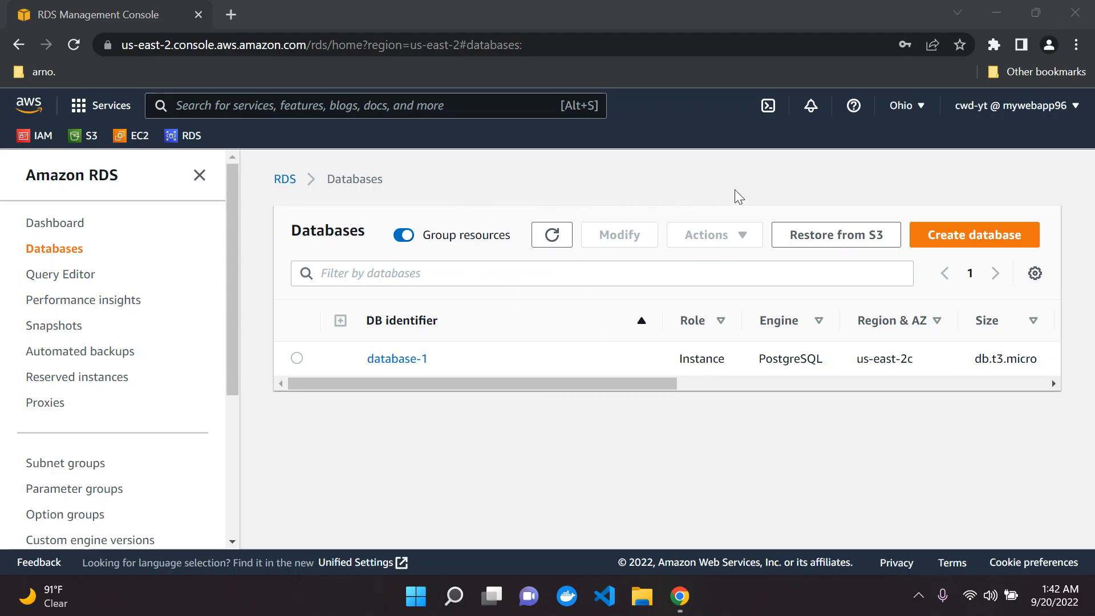
{"action": "left_click_drag", "start_coordinate": [357, 381], "coordinate": [586, 384]}
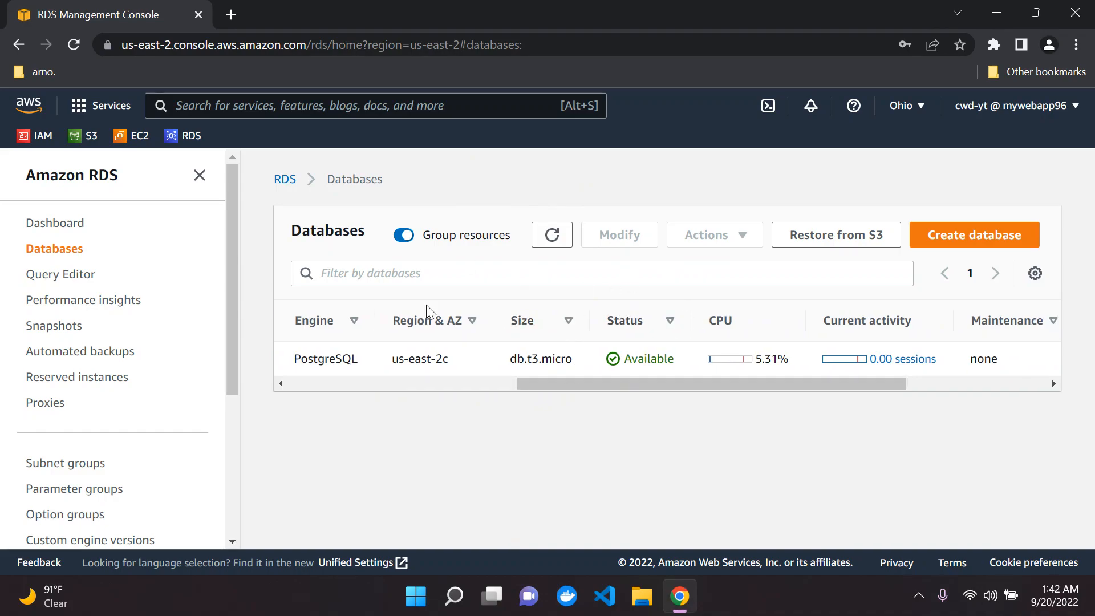
{"action": "left_click", "coordinate": [504, 387]}
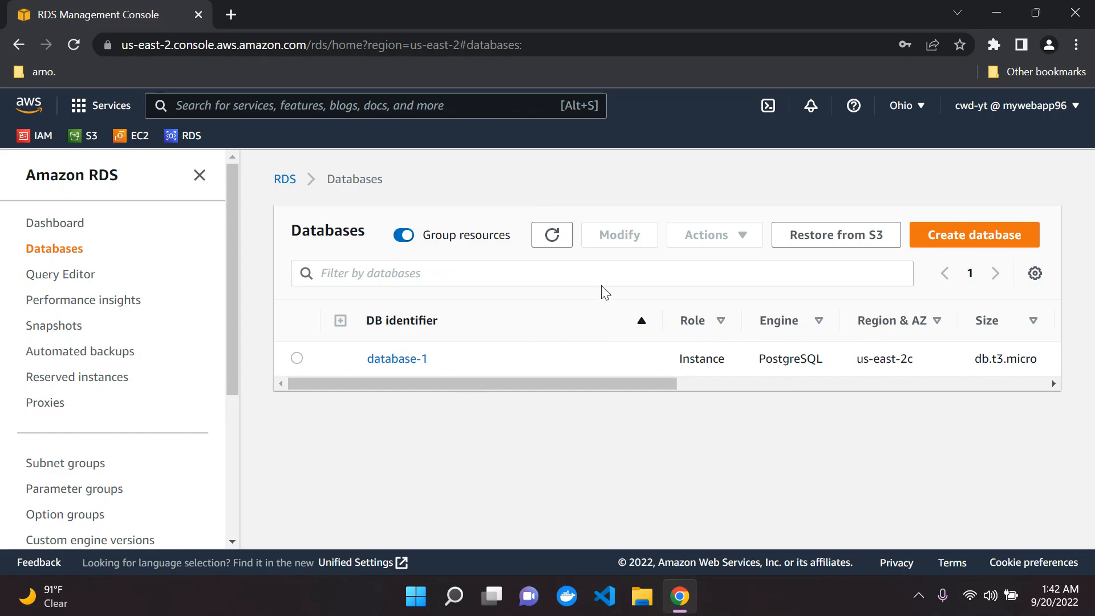
{"action": "left_click", "coordinate": [395, 359]}
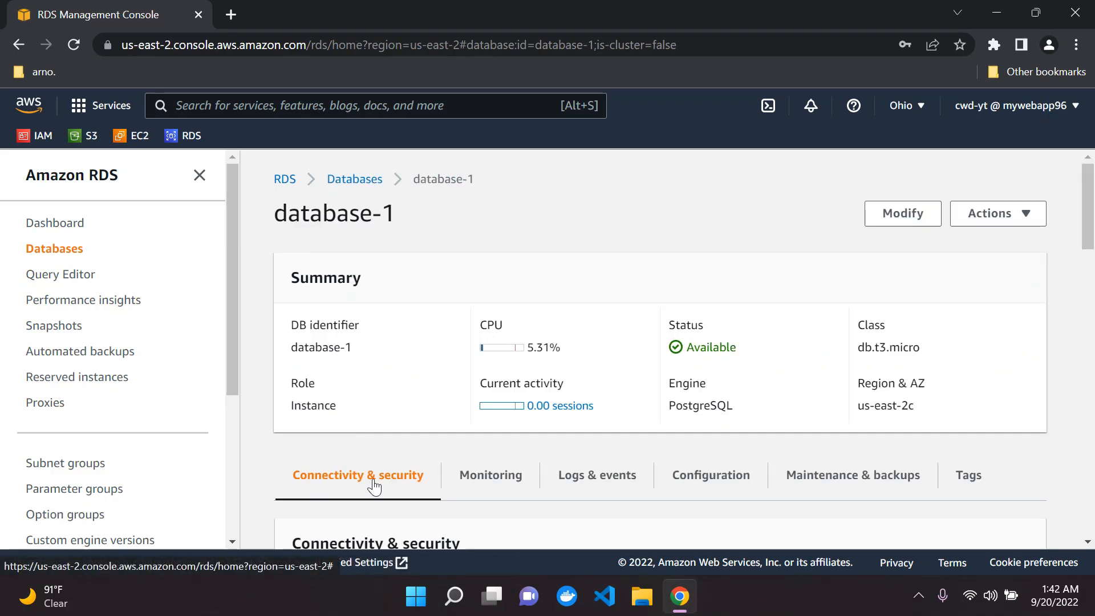
Step: Review database-1's endpoint, port 5432, default security group and publicly accessible status
{"action": "scroll", "coordinate": [392, 485], "scroll_direction": "down", "scroll_amount": 5}
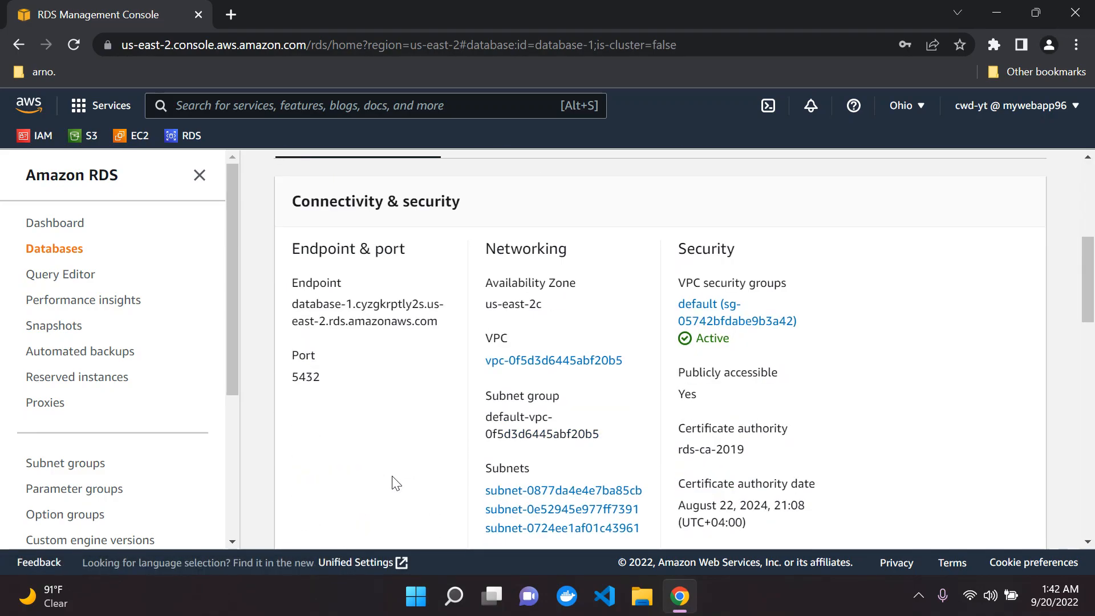
{"action": "left_click_drag", "start_coordinate": [294, 384], "coordinate": [454, 414]}
{"action": "scroll", "coordinate": [445, 402], "scroll_direction": "up", "scroll_amount": 1}
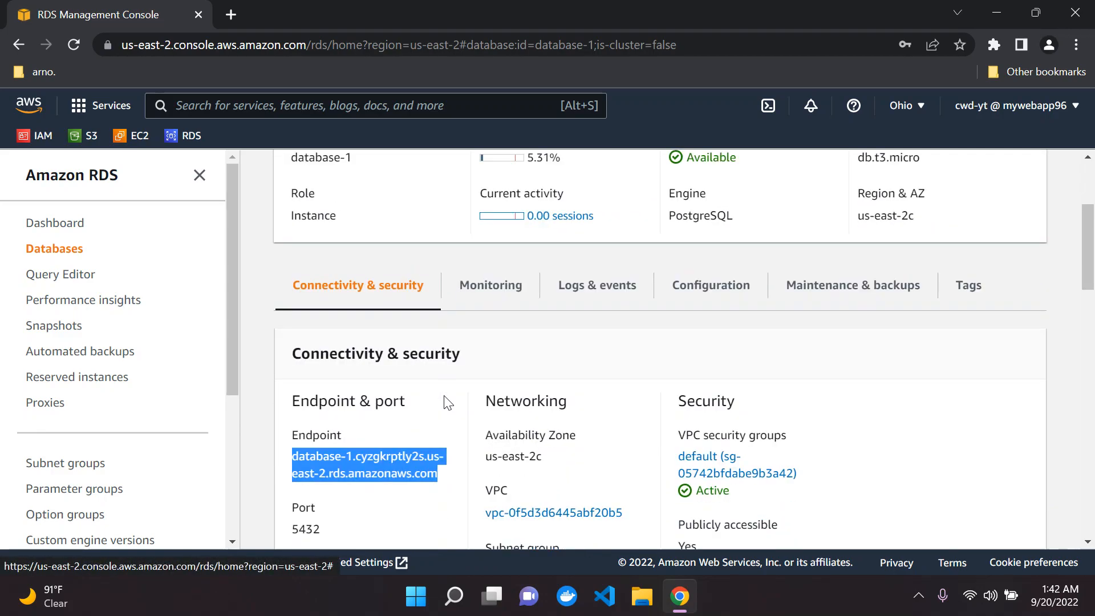
{"action": "scroll", "coordinate": [445, 402], "scroll_direction": "down", "scroll_amount": 1}
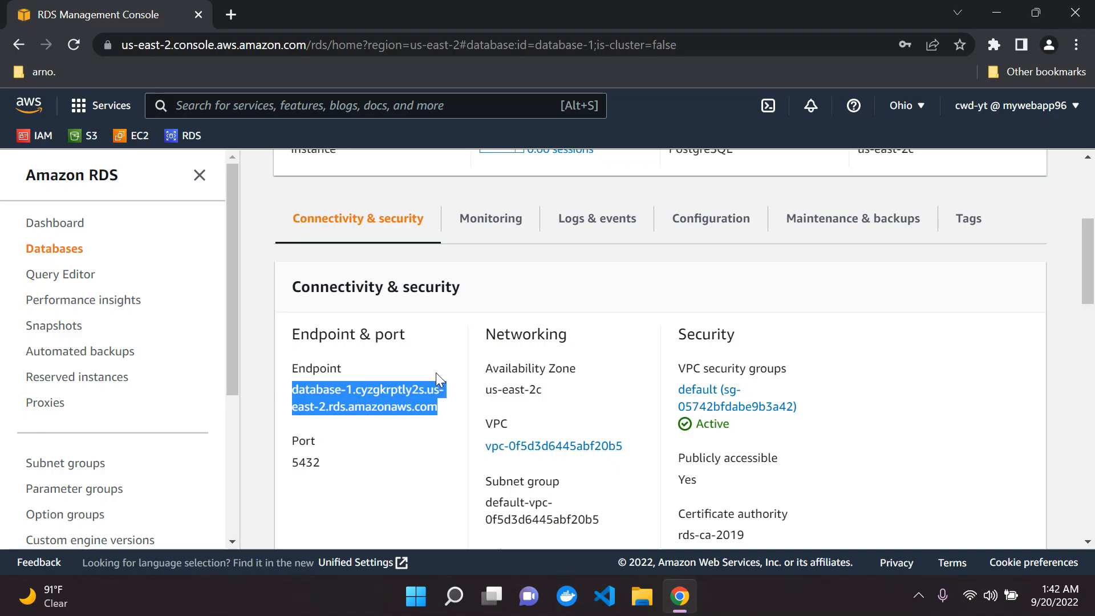
{"action": "left_click", "coordinate": [382, 434]}
{"action": "scroll", "coordinate": [391, 408], "scroll_direction": "up", "scroll_amount": 2}
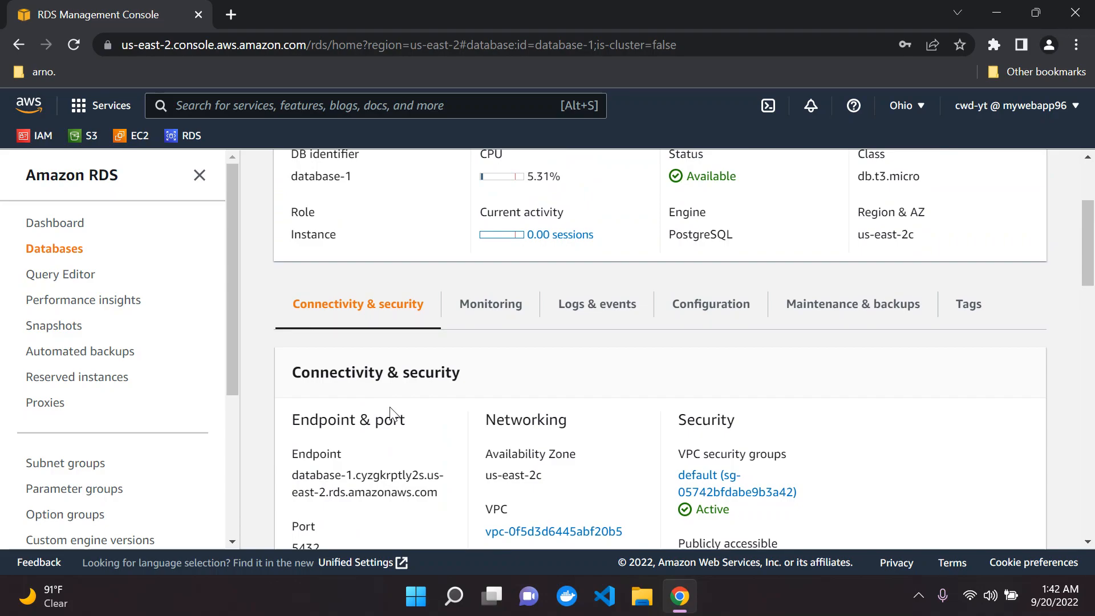
{"action": "scroll", "coordinate": [391, 412], "scroll_direction": "up", "scroll_amount": 4}
{"action": "scroll", "coordinate": [426, 313], "scroll_direction": "down", "scroll_amount": 4}
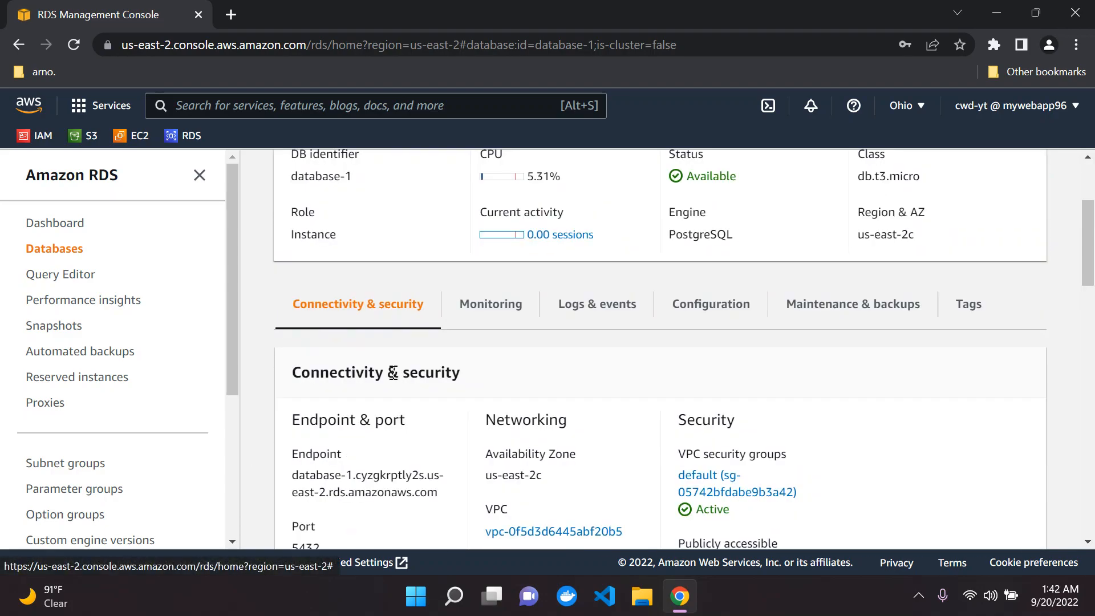
{"action": "scroll", "coordinate": [391, 379], "scroll_direction": "down", "scroll_amount": 1}
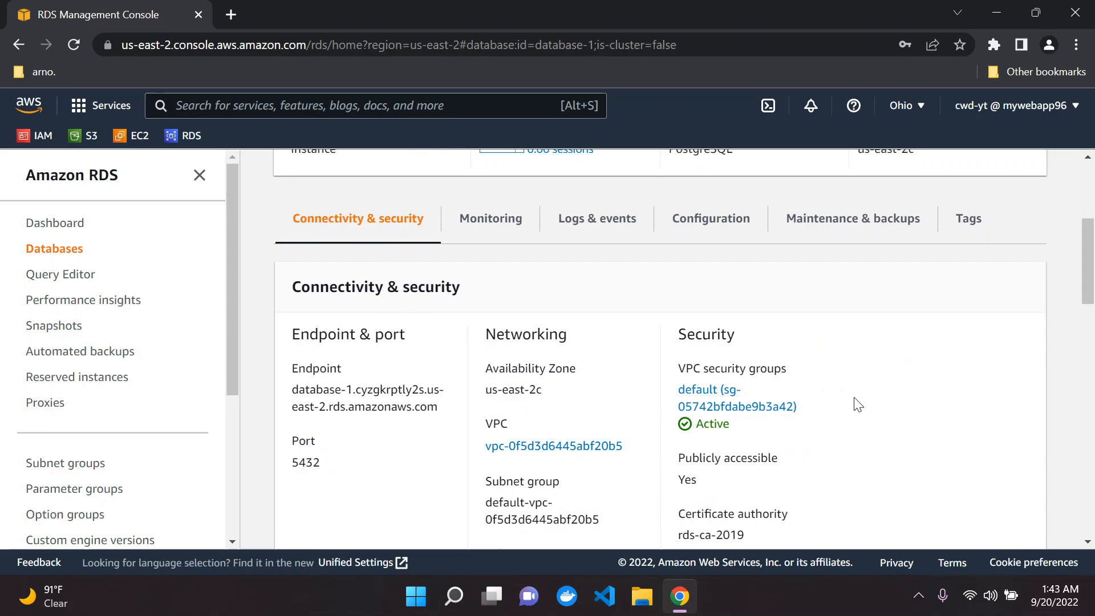
Step: Open the default security group in a new tab and start editing its inbound rules
{"action": "middle_click", "coordinate": [738, 408]}
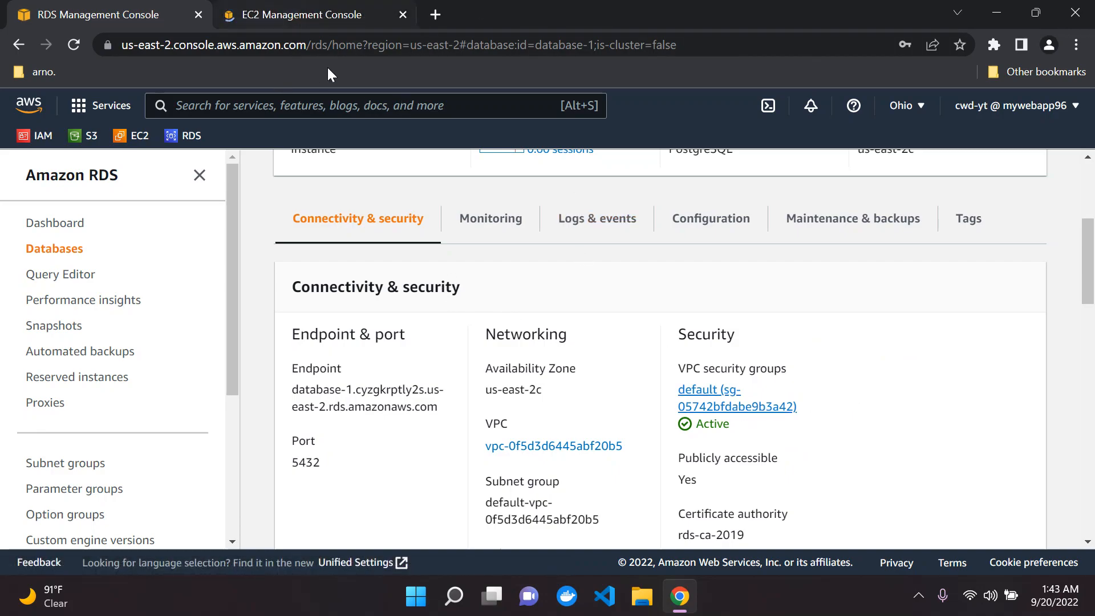
{"action": "left_click", "coordinate": [334, 15]}
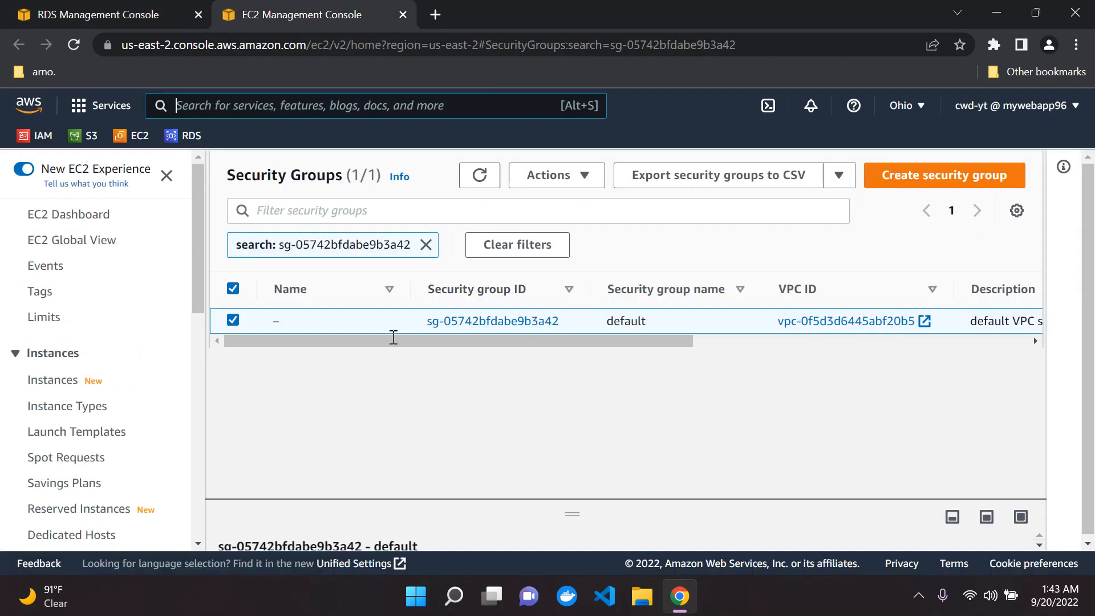
{"action": "left_click", "coordinate": [479, 324]}
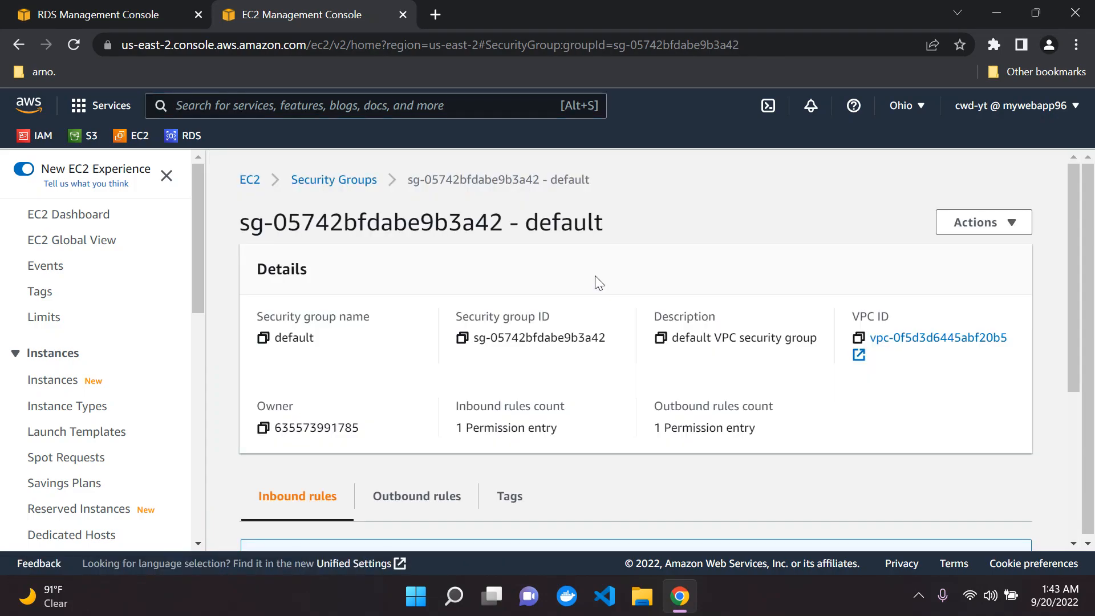
{"action": "scroll", "coordinate": [595, 276], "scroll_direction": "down", "scroll_amount": 5}
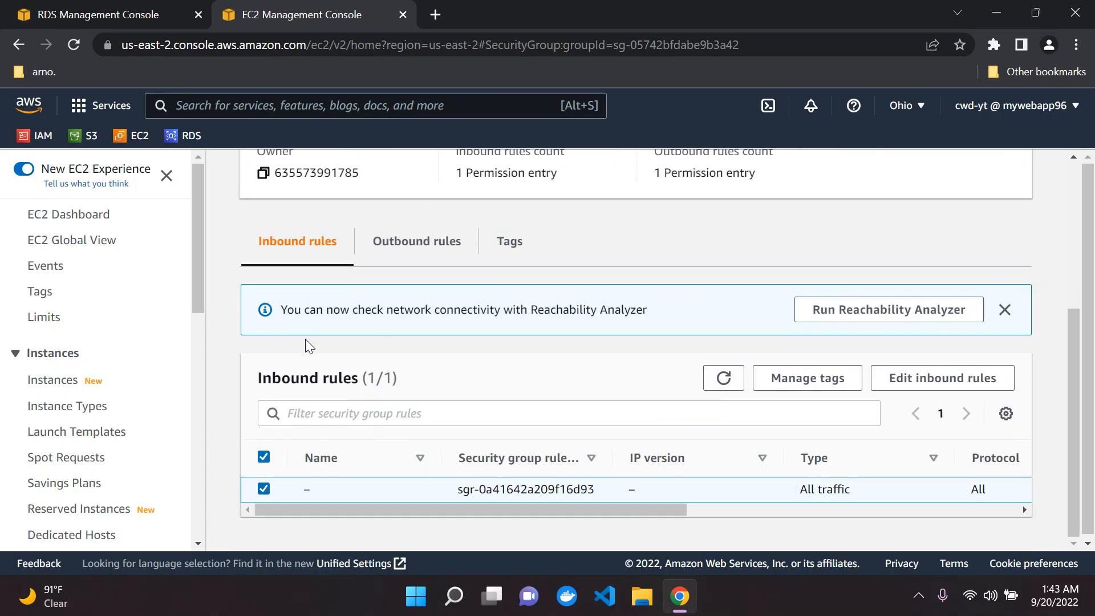
{"action": "left_click", "coordinate": [942, 379]}
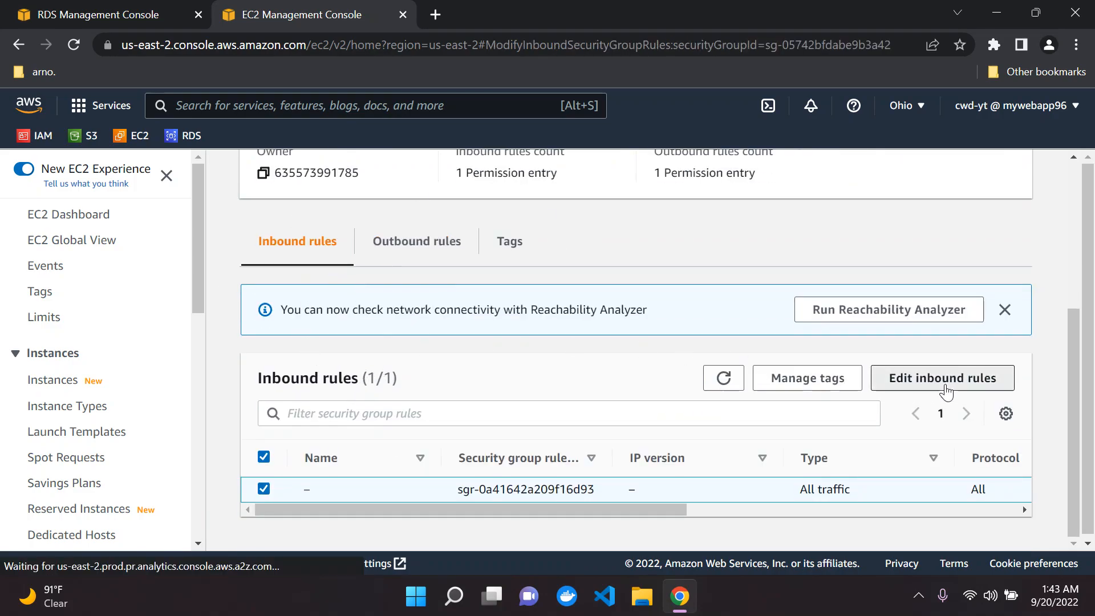
Step: Add an inbound rule allowing All traffic from Anywhere IPv4 (0.0.0.0/0)
{"action": "scroll", "coordinate": [270, 412], "scroll_direction": "down", "scroll_amount": 1}
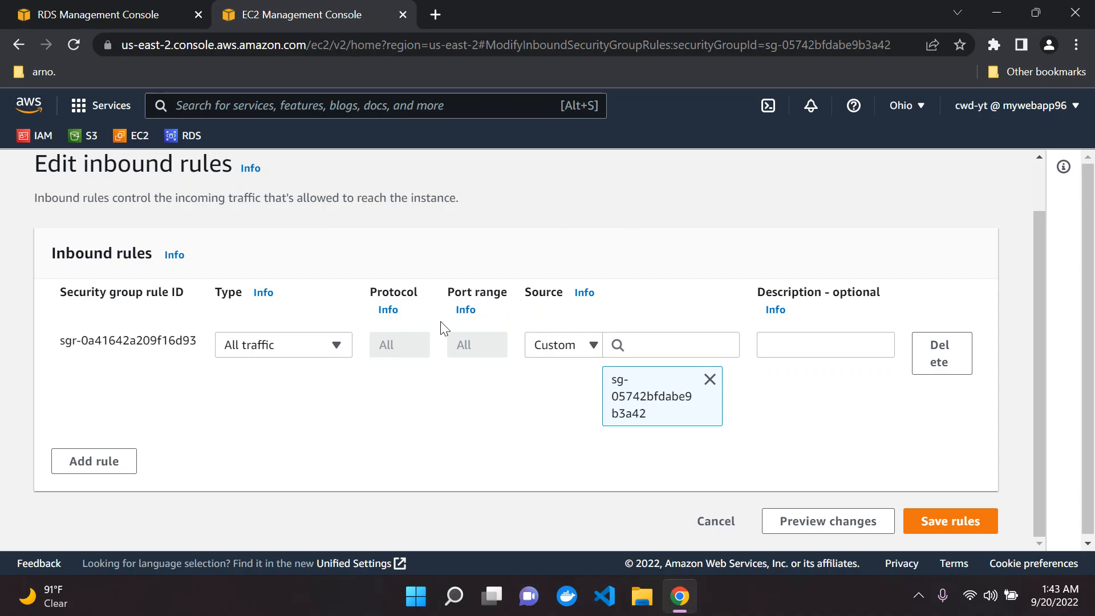
{"action": "left_click", "coordinate": [80, 463]}
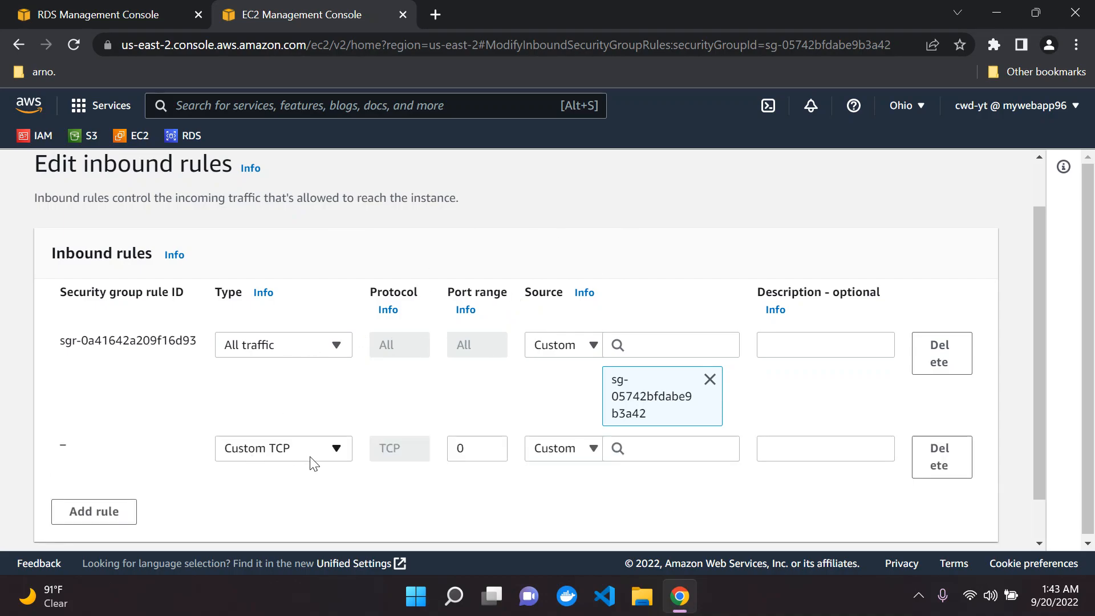
{"action": "left_click", "coordinate": [313, 460]}
{"action": "scroll", "coordinate": [299, 323], "scroll_direction": "down", "scroll_amount": 3}
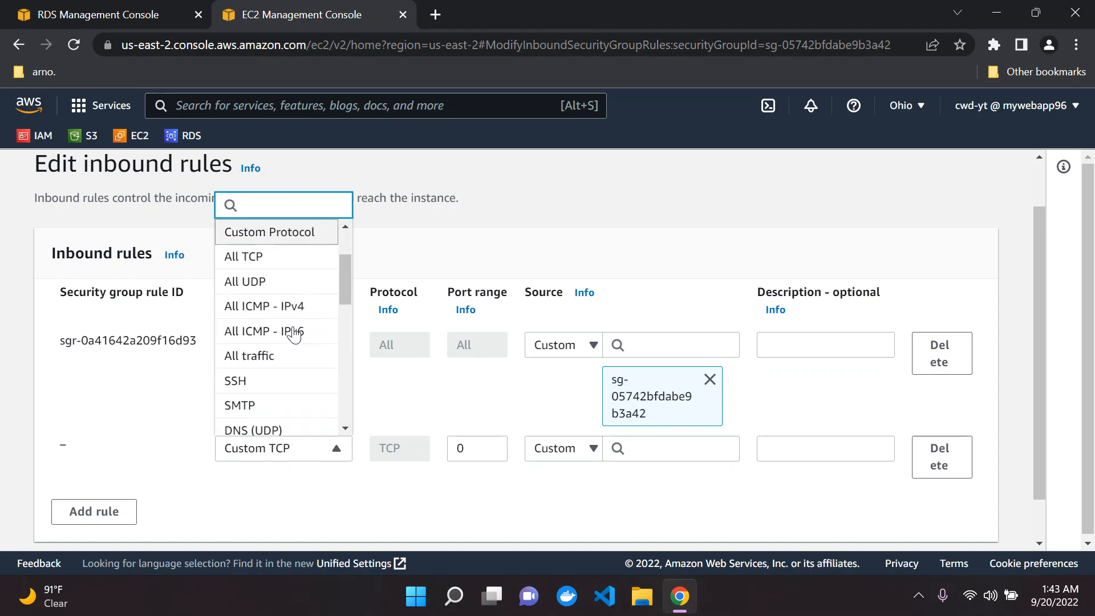
{"action": "left_click", "coordinate": [271, 277]}
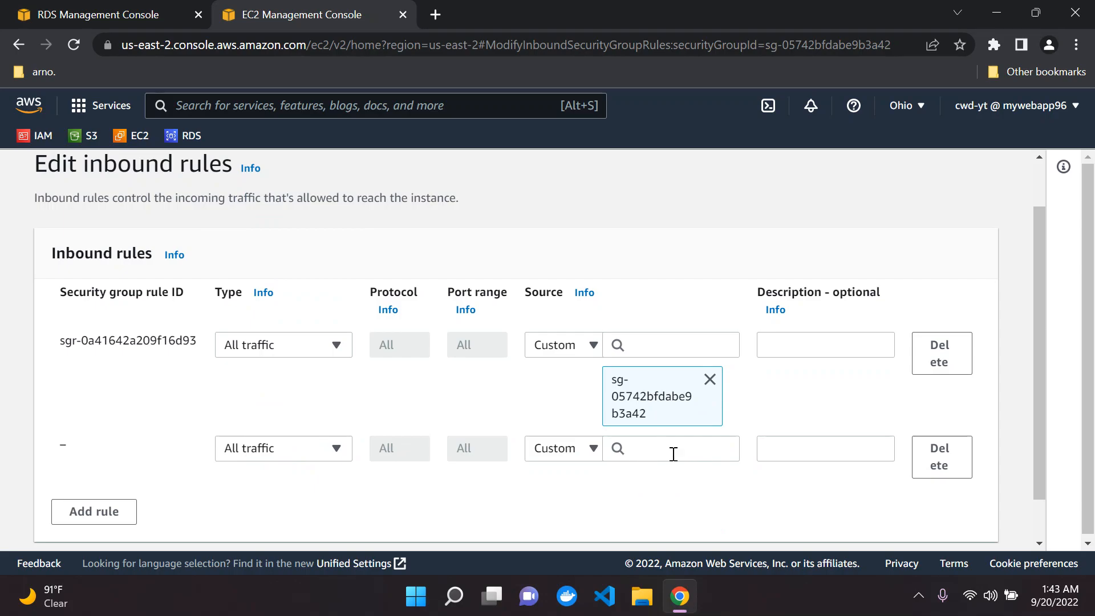
{"action": "left_click", "coordinate": [656, 453]}
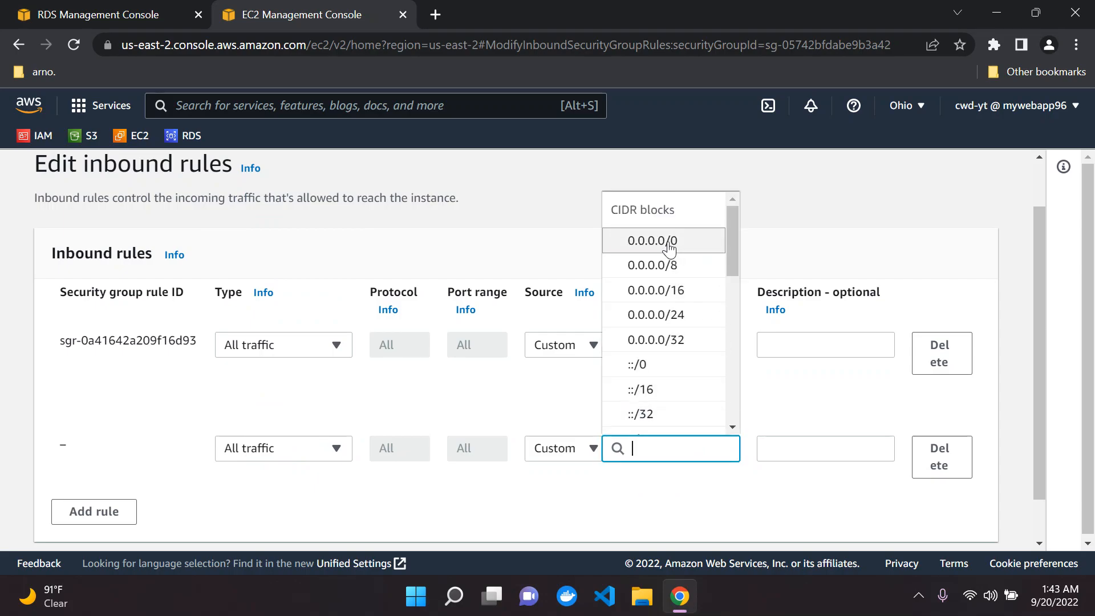
{"action": "left_click", "coordinate": [670, 250]}
Step: Add another inbound rule allowing All traffic from Anywhere IPv6 (::/0)
{"action": "scroll", "coordinate": [367, 276], "scroll_direction": "down", "scroll_amount": 1}
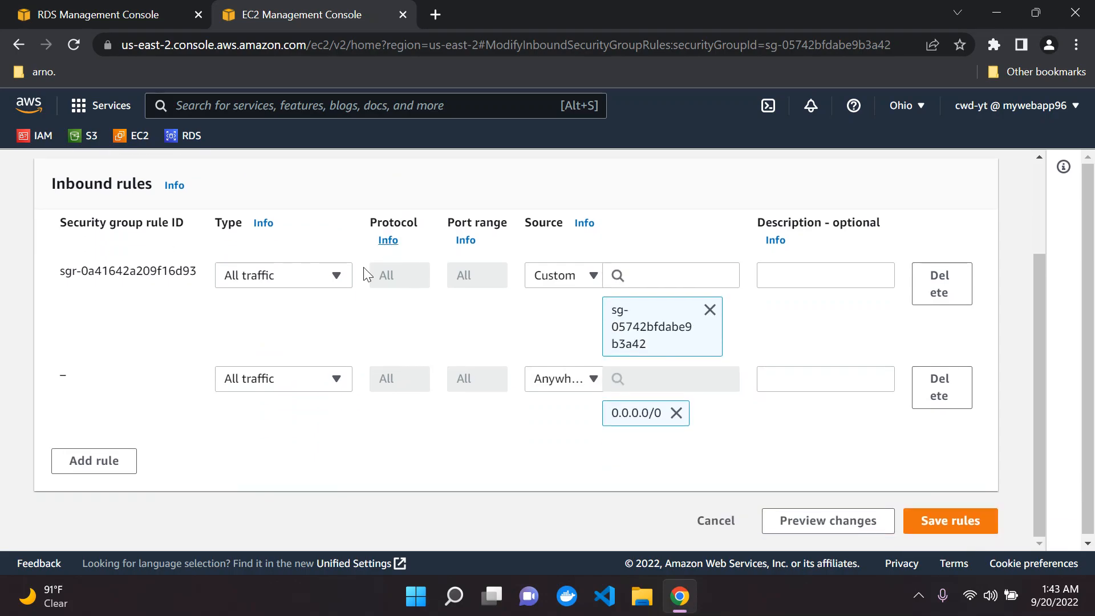
{"action": "left_click", "coordinate": [94, 461]}
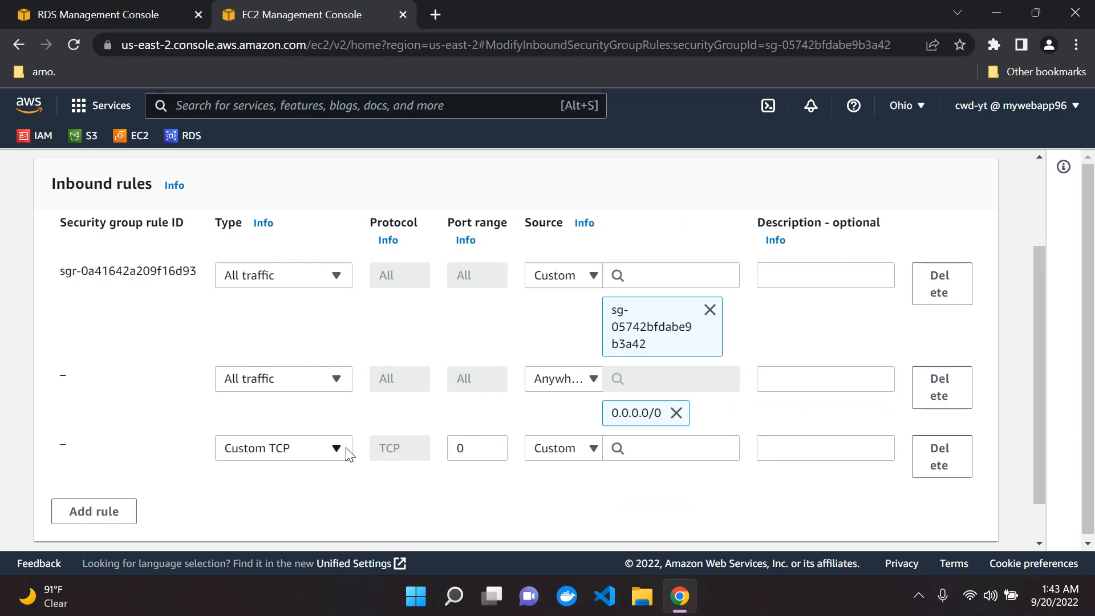
{"action": "left_click", "coordinate": [337, 450]}
{"action": "scroll", "coordinate": [298, 360], "scroll_direction": "down", "scroll_amount": 1}
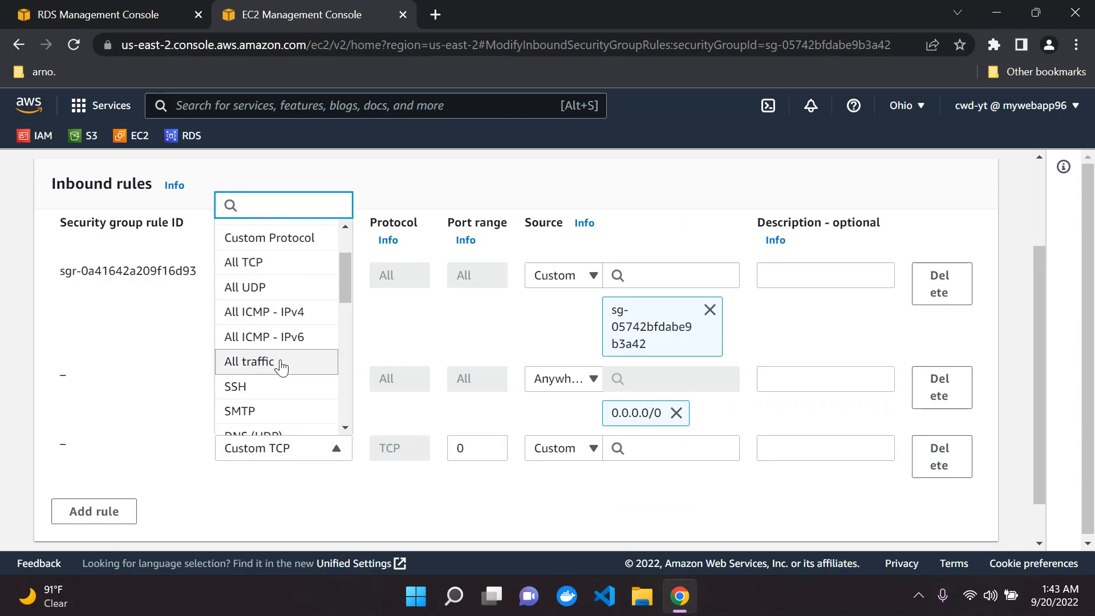
{"action": "left_click", "coordinate": [282, 366]}
{"action": "left_click", "coordinate": [663, 456]}
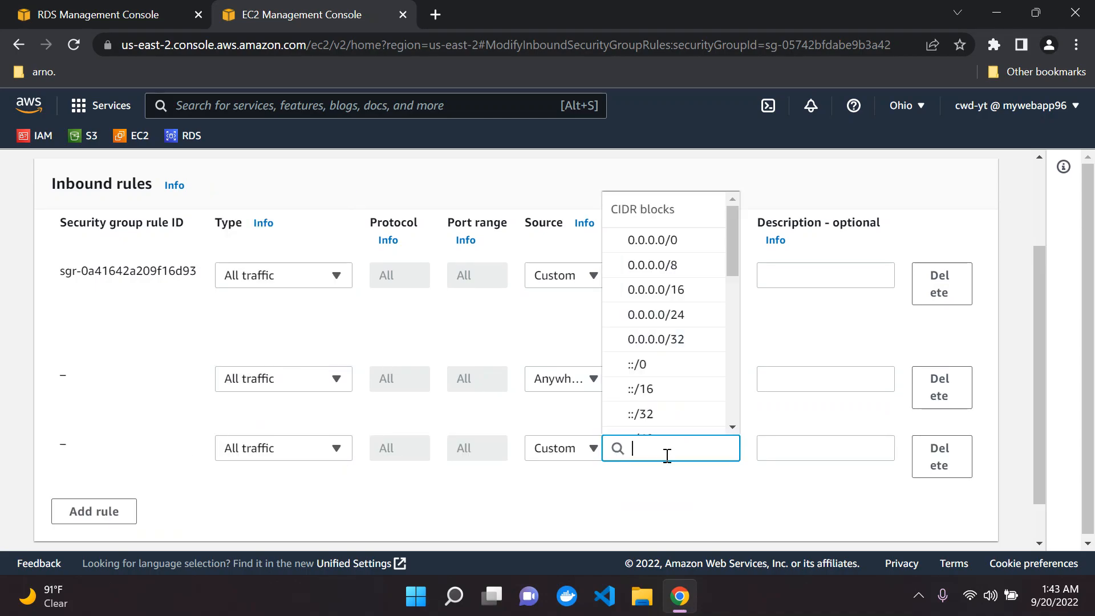
{"action": "left_click", "coordinate": [653, 377]}
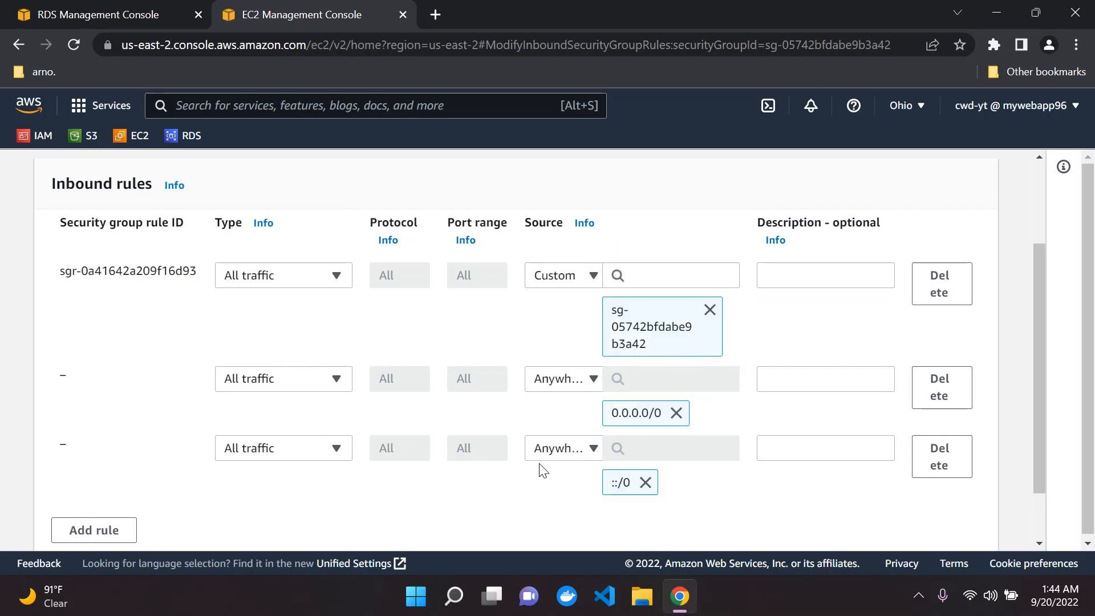
Step: Save the new inbound rules, dismiss the success banner, and close the EC2 tab
{"action": "scroll", "coordinate": [362, 448], "scroll_direction": "down", "scroll_amount": 1}
{"action": "scroll", "coordinate": [453, 440], "scroll_direction": "up", "scroll_amount": 1}
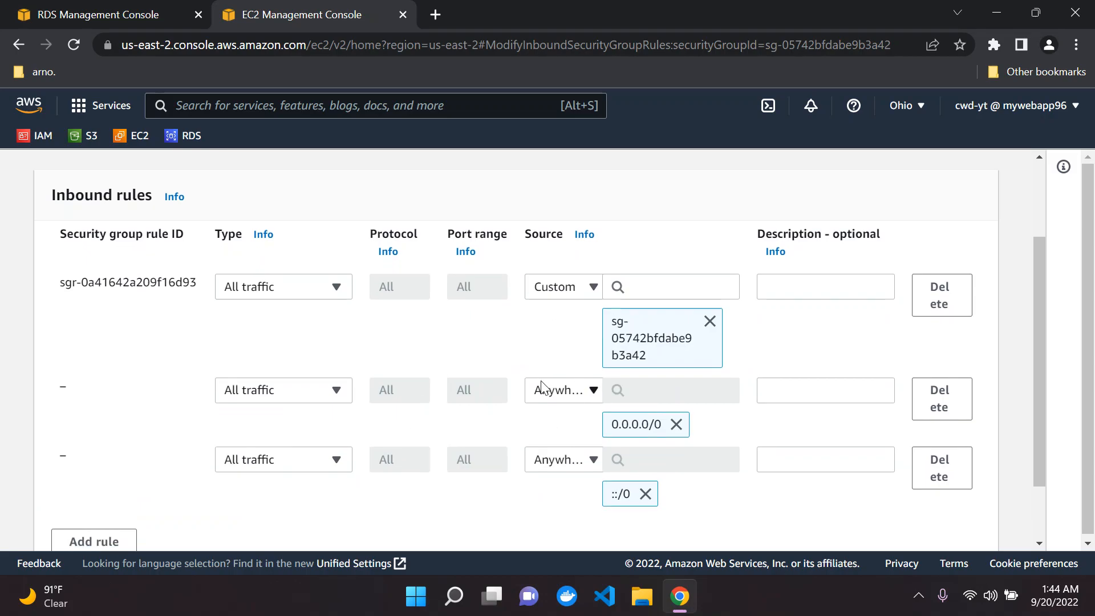
{"action": "scroll", "coordinate": [542, 388], "scroll_direction": "down", "scroll_amount": 1}
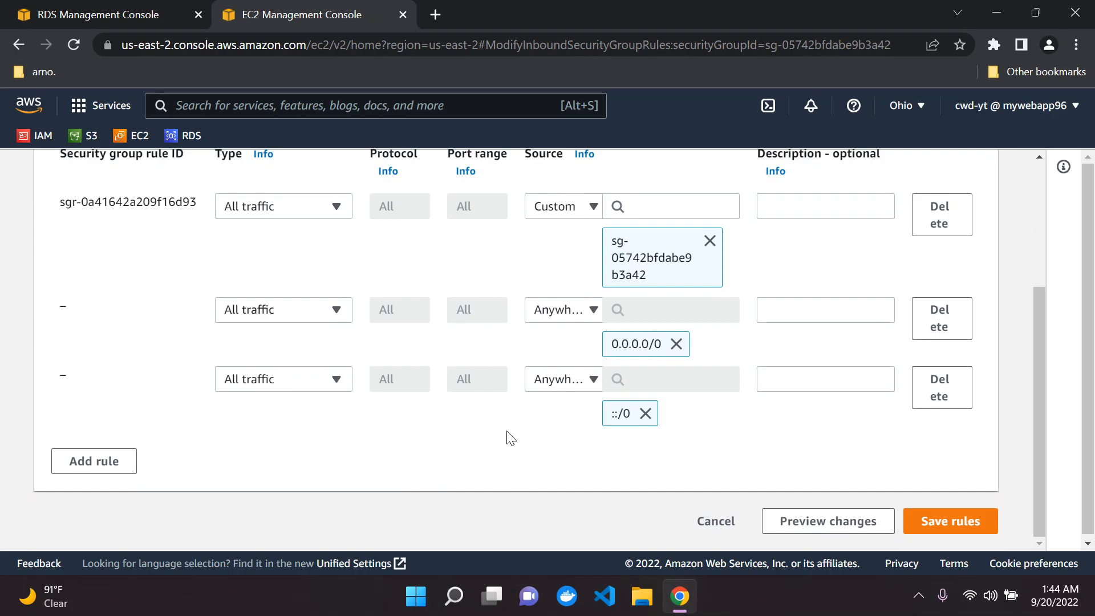
{"action": "scroll", "coordinate": [510, 437], "scroll_direction": "up", "scroll_amount": 1}
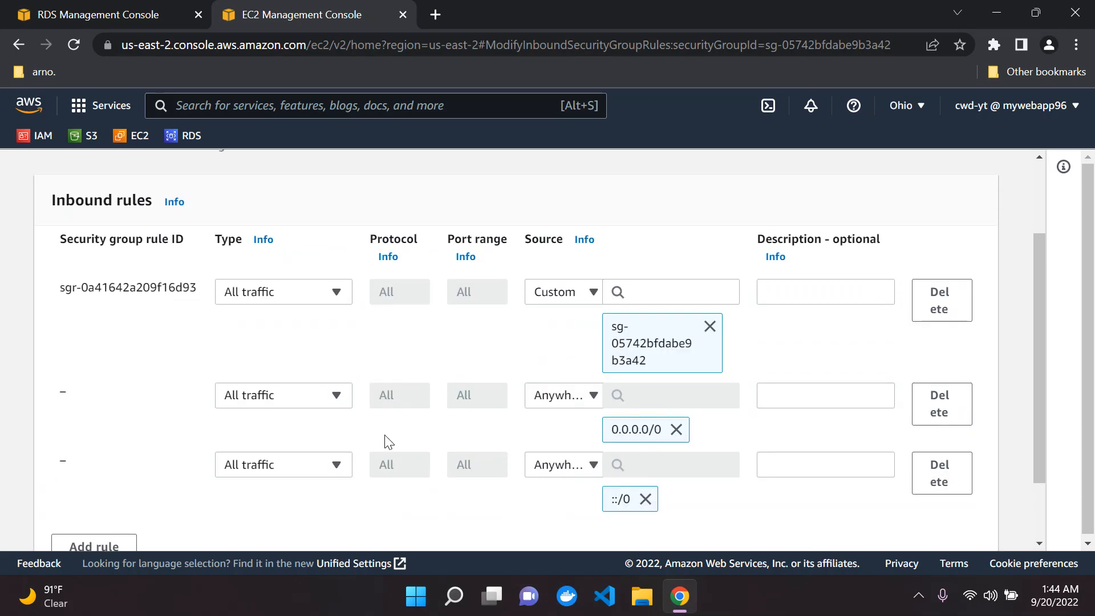
{"action": "scroll", "coordinate": [509, 423], "scroll_direction": "down", "scroll_amount": 1}
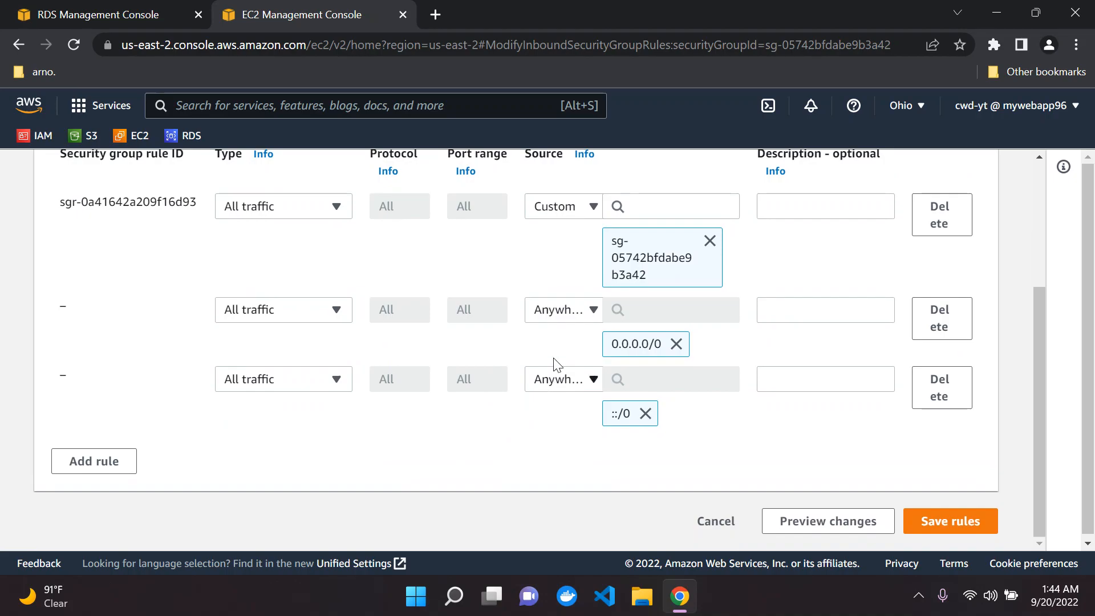
{"action": "left_click", "coordinate": [966, 521]}
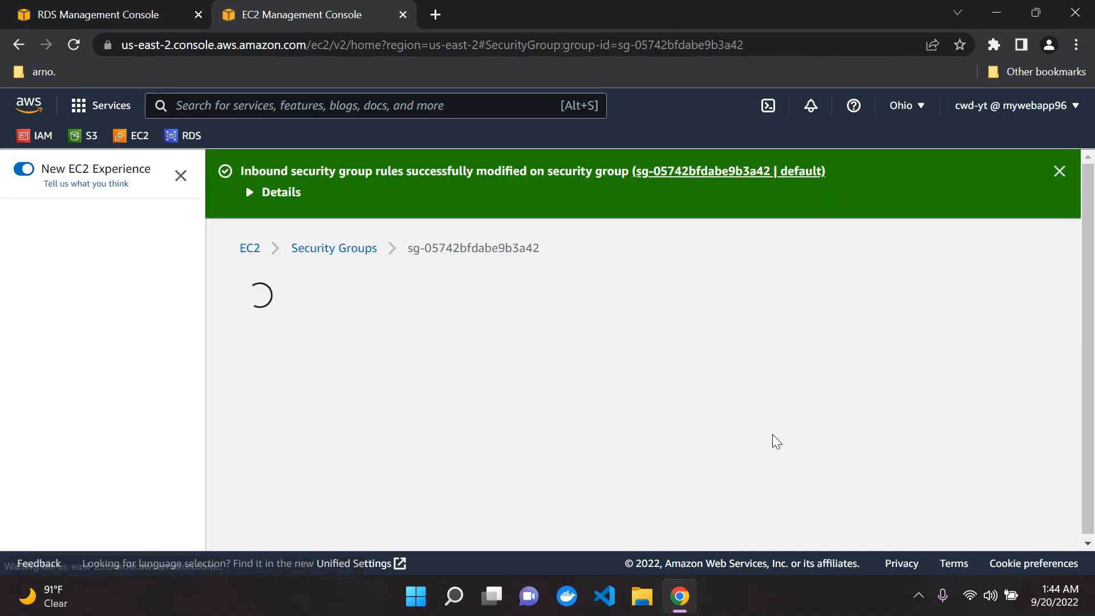
{"action": "left_click", "coordinate": [1059, 171]}
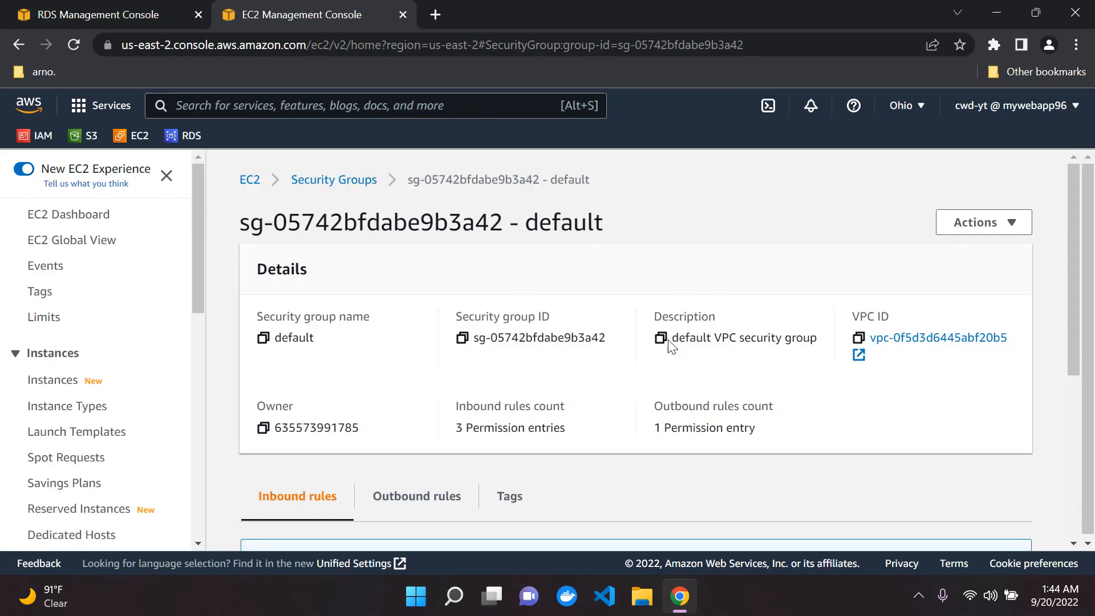
{"action": "left_click", "coordinate": [402, 15]}
Step: Return to the Databases list and check database-1 is an Available PostgreSQL instance
{"action": "scroll", "coordinate": [427, 264], "scroll_direction": "up", "scroll_amount": 4}
{"action": "left_click", "coordinate": [355, 184]}
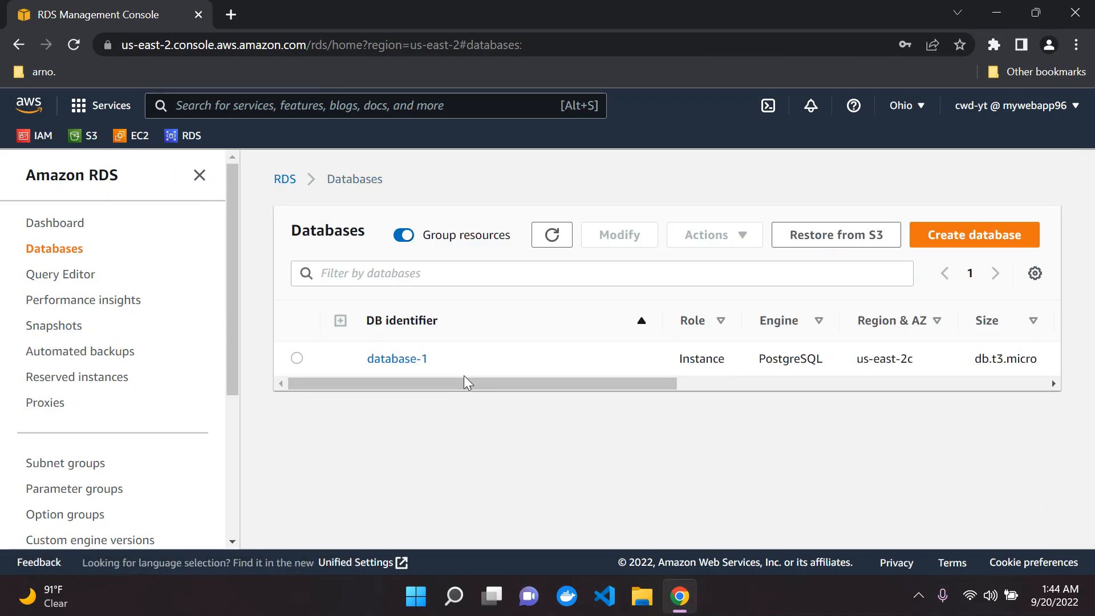
{"action": "left_click_drag", "start_coordinate": [450, 384], "coordinate": [553, 381]}
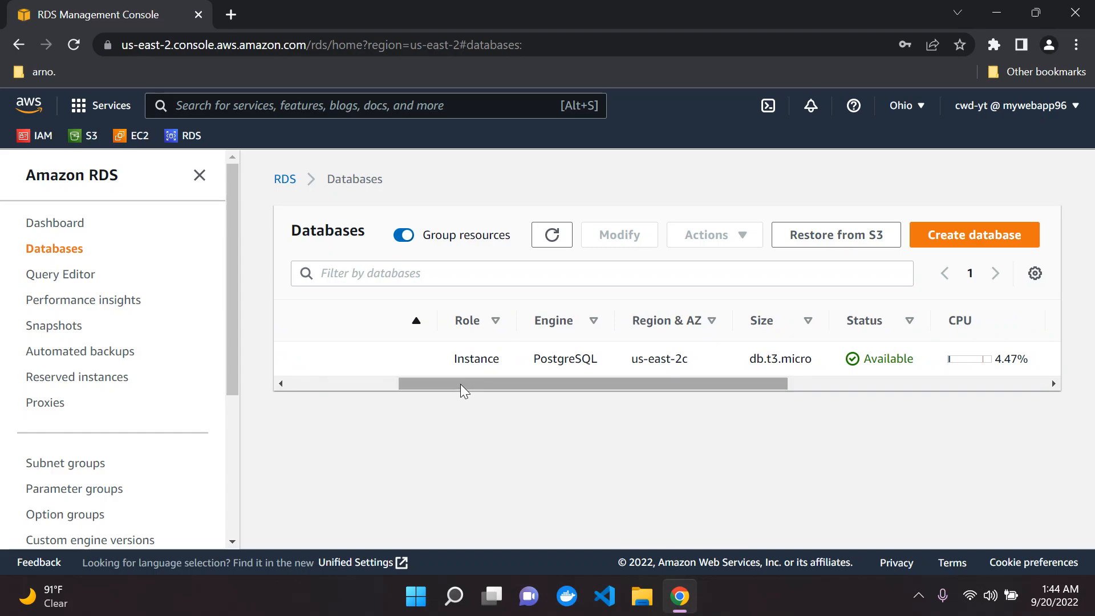
{"action": "left_click_drag", "start_coordinate": [468, 384], "coordinate": [521, 381]}
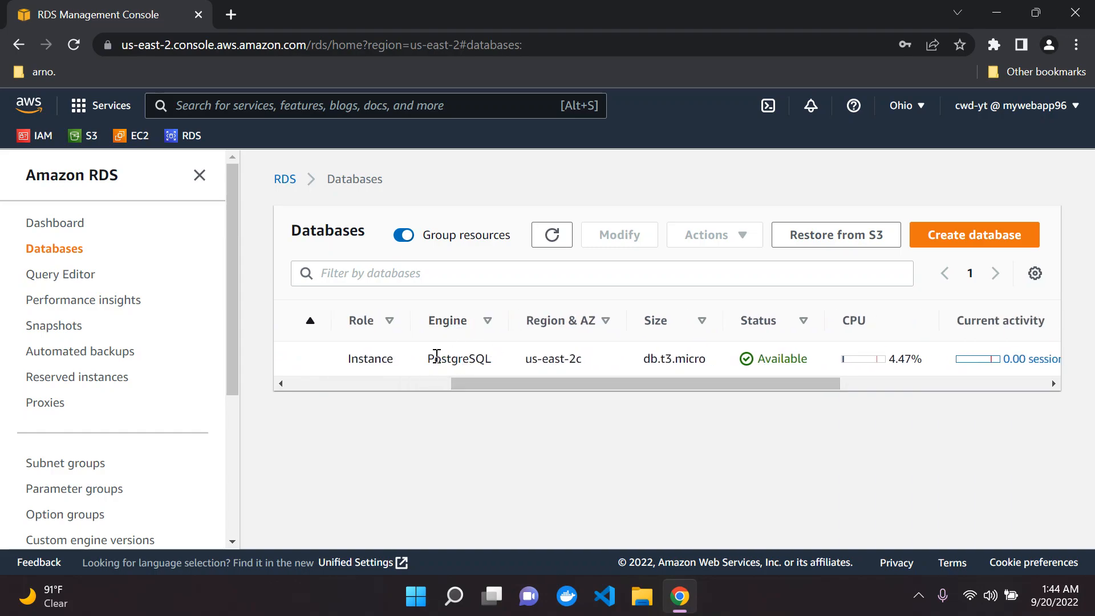
{"action": "left_click_drag", "start_coordinate": [436, 356], "coordinate": [493, 360]}
{"action": "left_click", "coordinate": [478, 360]}
{"action": "left_click_drag", "start_coordinate": [539, 382], "coordinate": [591, 383]}
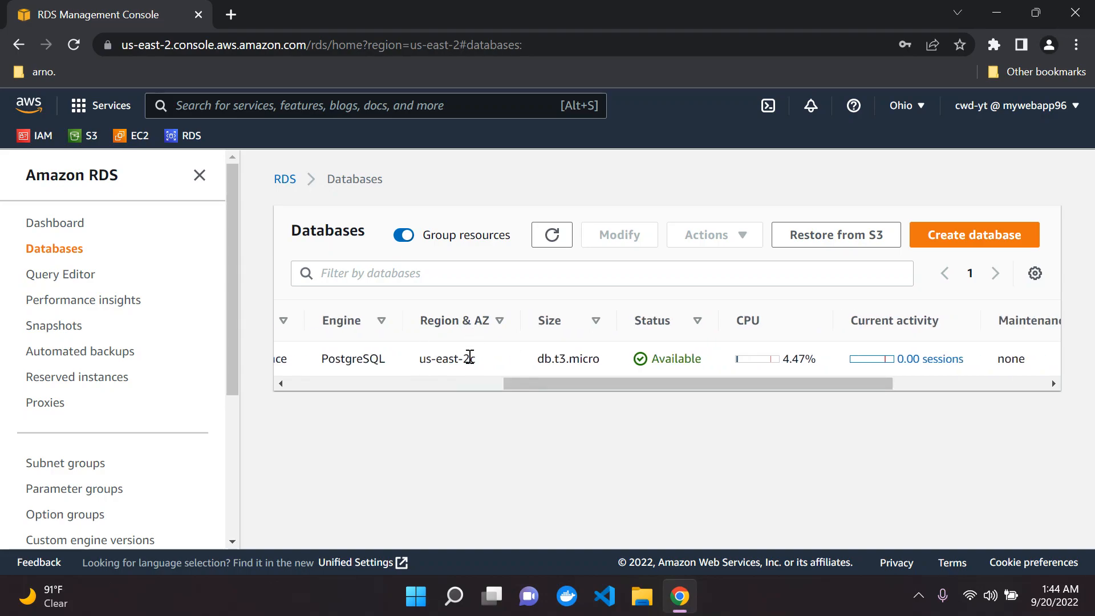
Step: Confirm the region is Ohio and the instance size is db.t3.micro
{"action": "left_click", "coordinate": [902, 106]}
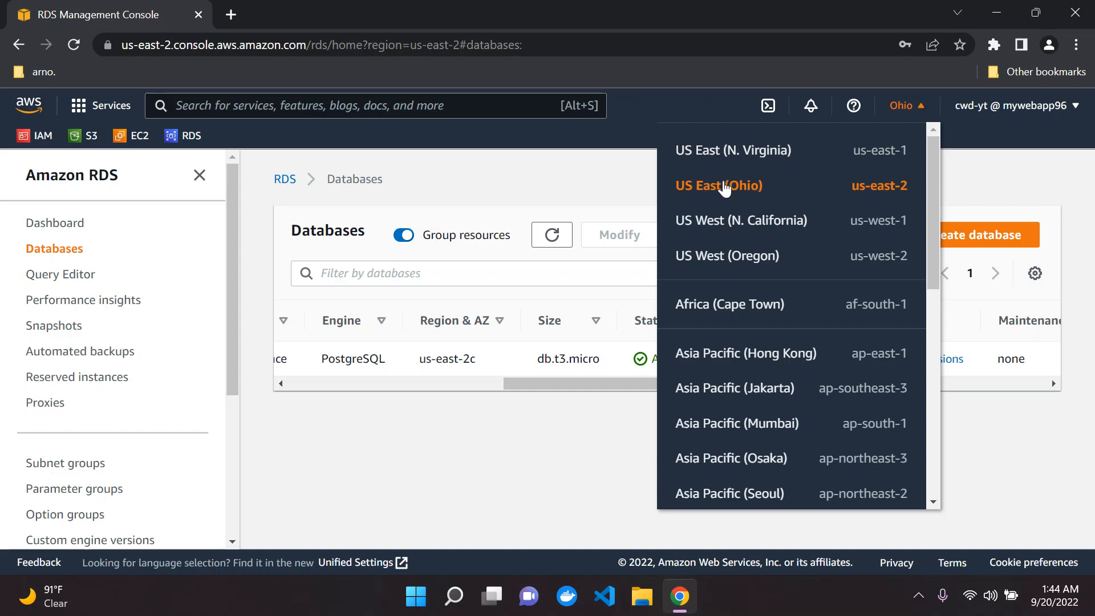
{"action": "left_click", "coordinate": [351, 464]}
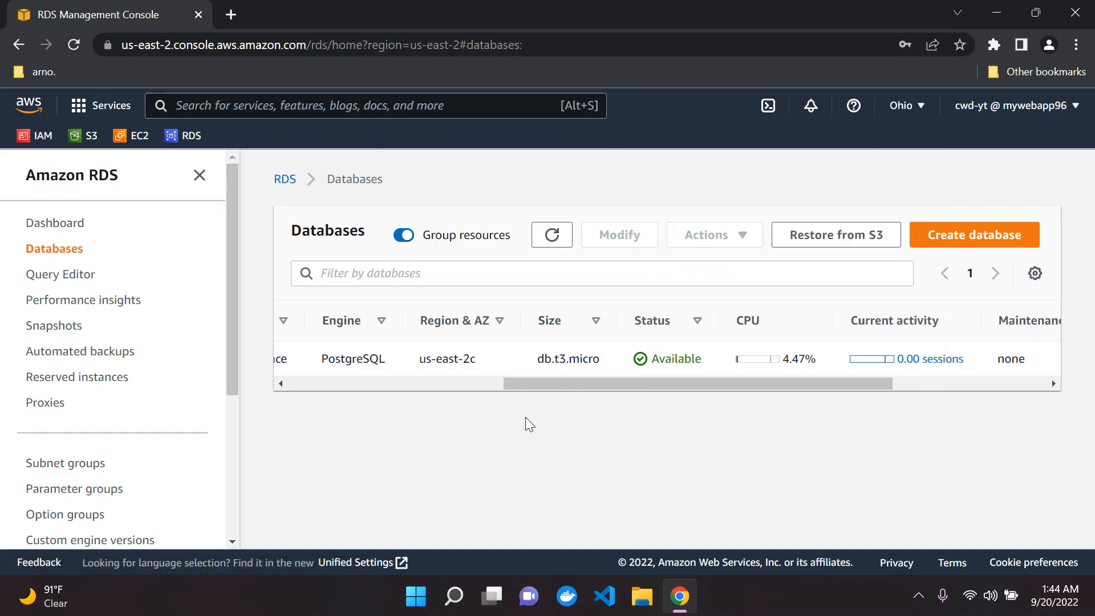
{"action": "left_click_drag", "start_coordinate": [536, 367], "coordinate": [768, 382]}
{"action": "left_click", "coordinate": [550, 366]}
{"action": "left_click", "coordinate": [502, 375]}
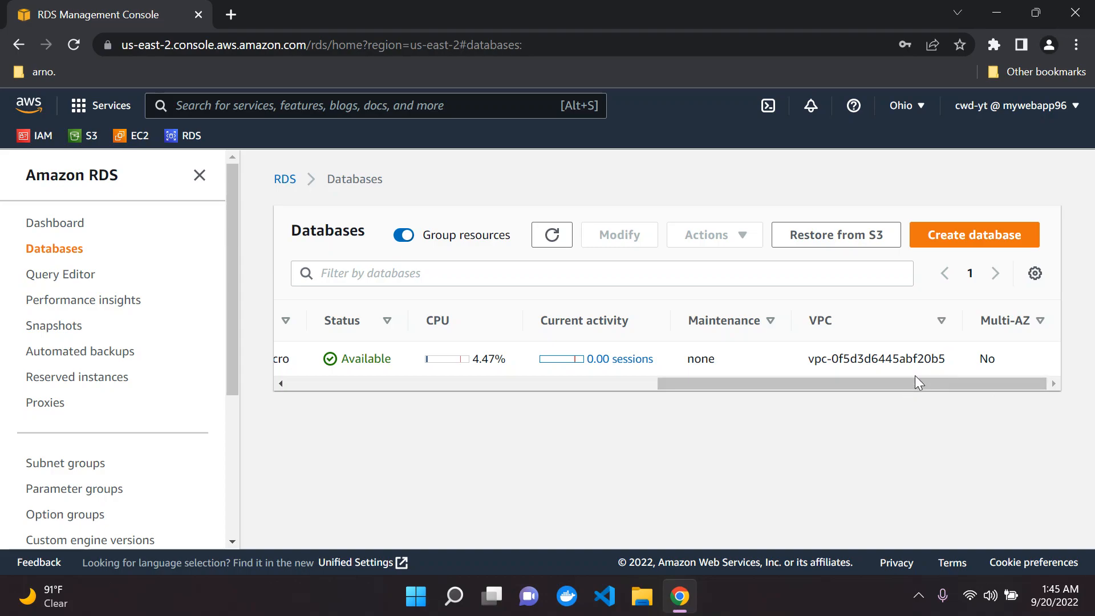
{"action": "left_click_drag", "start_coordinate": [879, 382], "coordinate": [403, 386]}
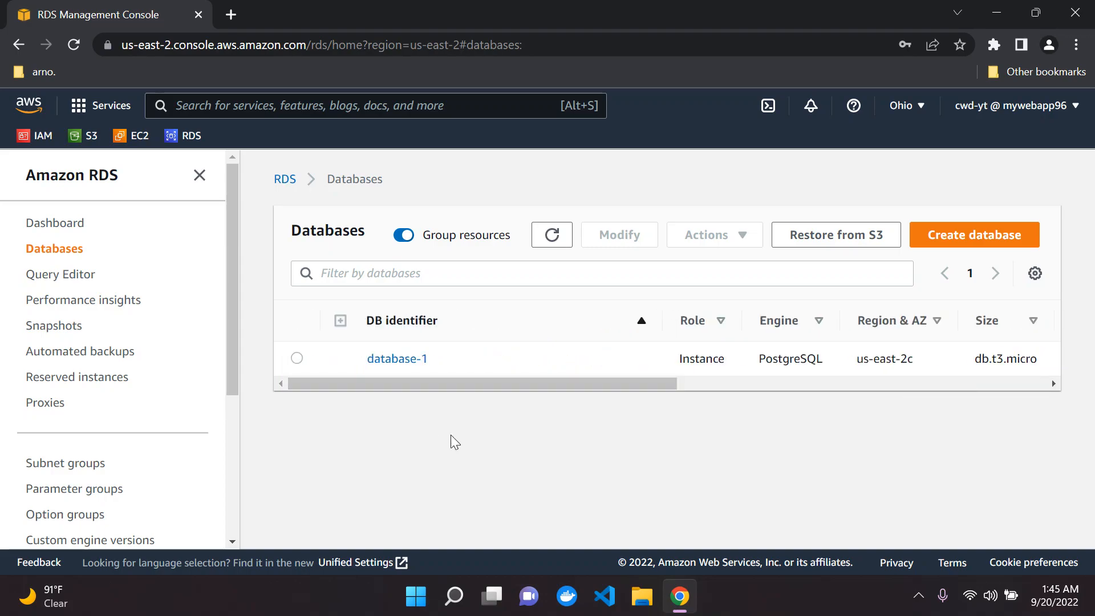